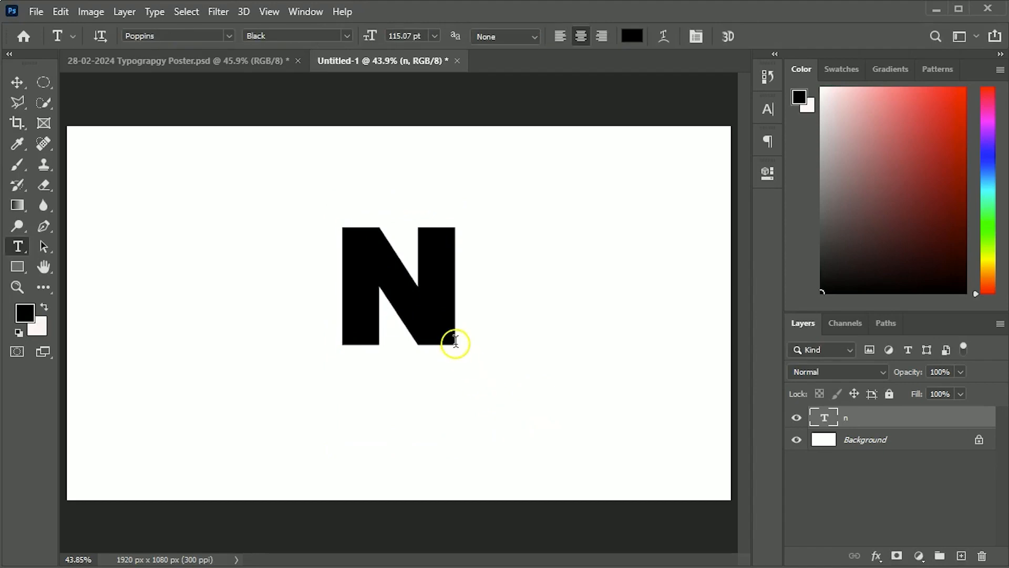
# Align the N text layer to the horizontal and vertical centre of the canvas and clear the selection
pyautogui.press('v')
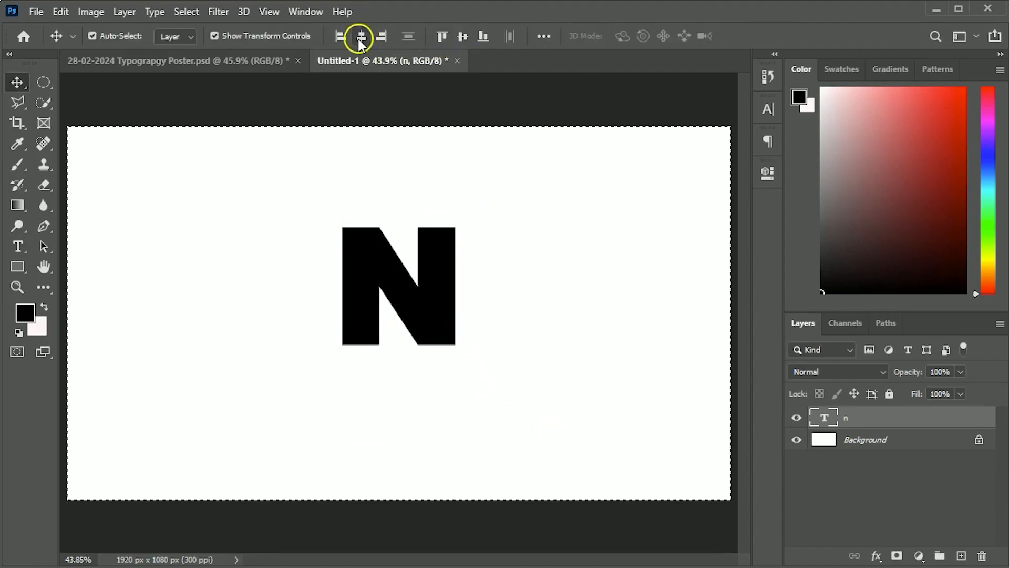
pyautogui.click(462, 37)
pyautogui.hotkey('ctrl', 'd')
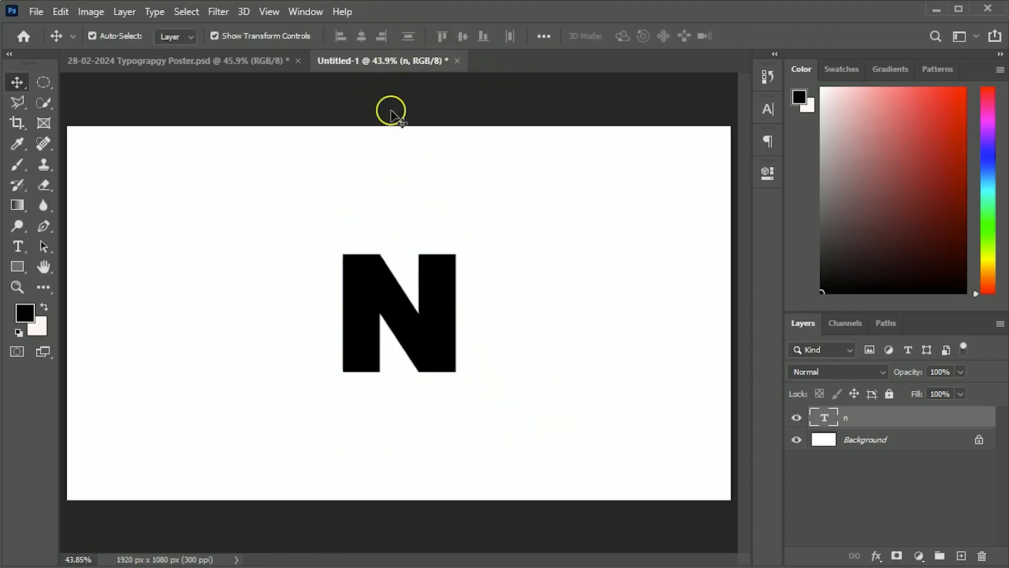
pyautogui.click(389, 109)
# Place the low-angle-shot-statue-liberty-usa image as an embedded layer, scaled down slightly over the letter N
pyautogui.click(36, 12)
pyautogui.click(79, 325)
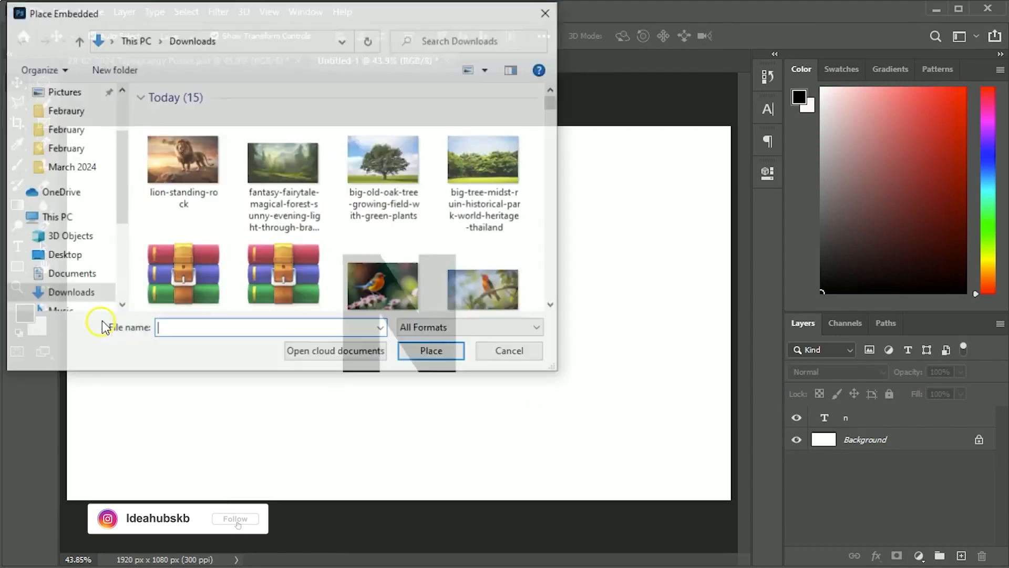
pyautogui.scroll(-5, 308, 277)
pyautogui.click(372, 280)
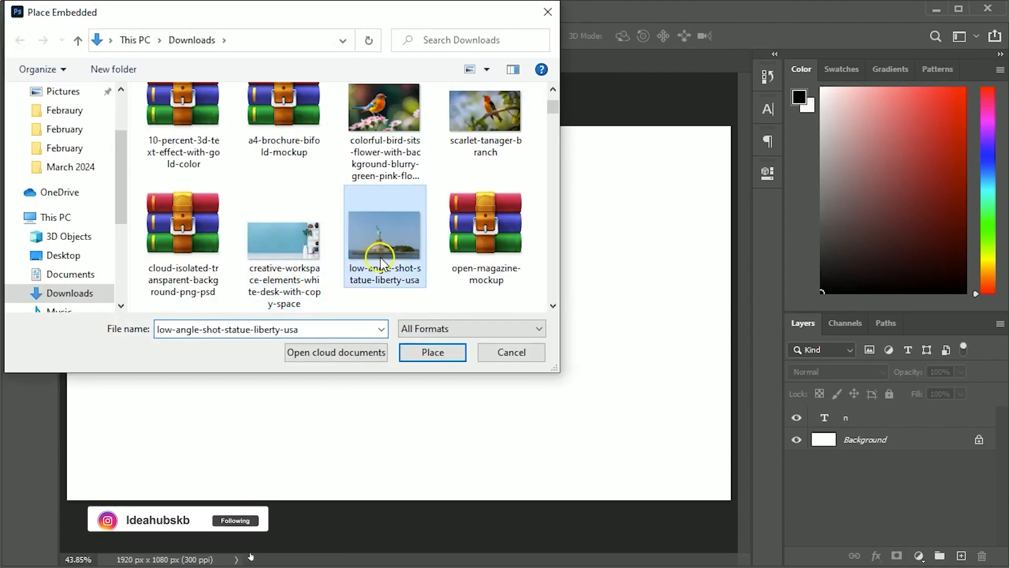
pyautogui.click(430, 351)
pyautogui.moveTo(685, 314); pyautogui.dragTo(660, 349)
pyautogui.press('Return')
# Lower the statue image's opacity to 76%, then shrink and move it so the statue lines up with the N's left stem
pyautogui.moveTo(912, 371); pyautogui.dragTo(895, 380)
pyautogui.moveTo(427, 427); pyautogui.dragTo(429, 383)
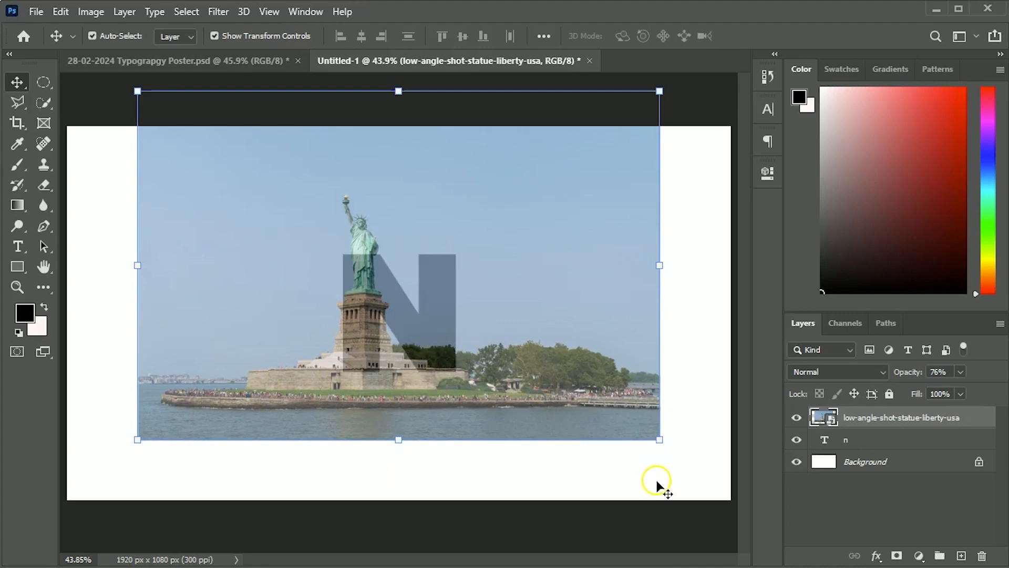
pyautogui.moveTo(660, 434); pyautogui.dragTo(620, 408)
pyautogui.moveTo(560, 369); pyautogui.dragTo(558, 391)
pyautogui.press('Return')
# Restore the statue image's opacity to 100% and clip it to the N text layer with a clipping mask
pyautogui.moveTo(913, 375); pyautogui.dragTo(1003, 374)
pyautogui.rightClick(885, 426)
pyautogui.click(752, 278)
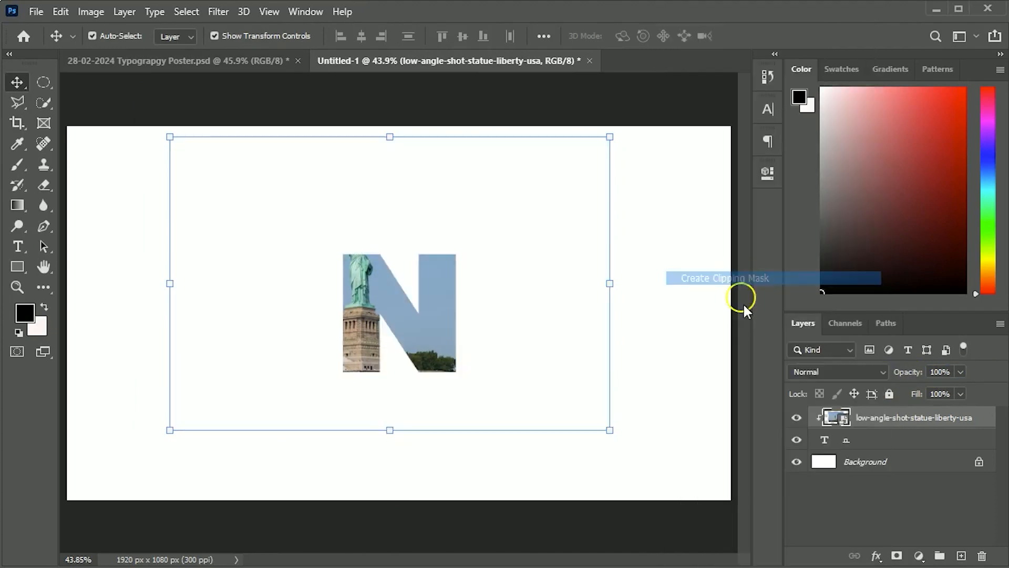
# Duplicate the clipped statue image layer and release the clipping mask on the copy
pyautogui.moveTo(886, 421); pyautogui.dragTo(962, 556)
pyautogui.rightClick(872, 423)
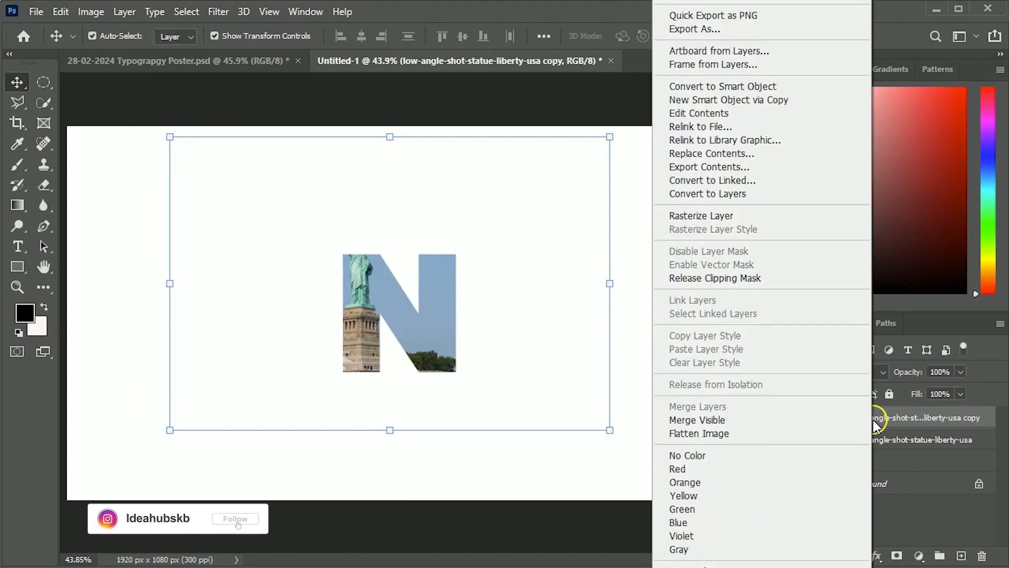
pyautogui.click(747, 278)
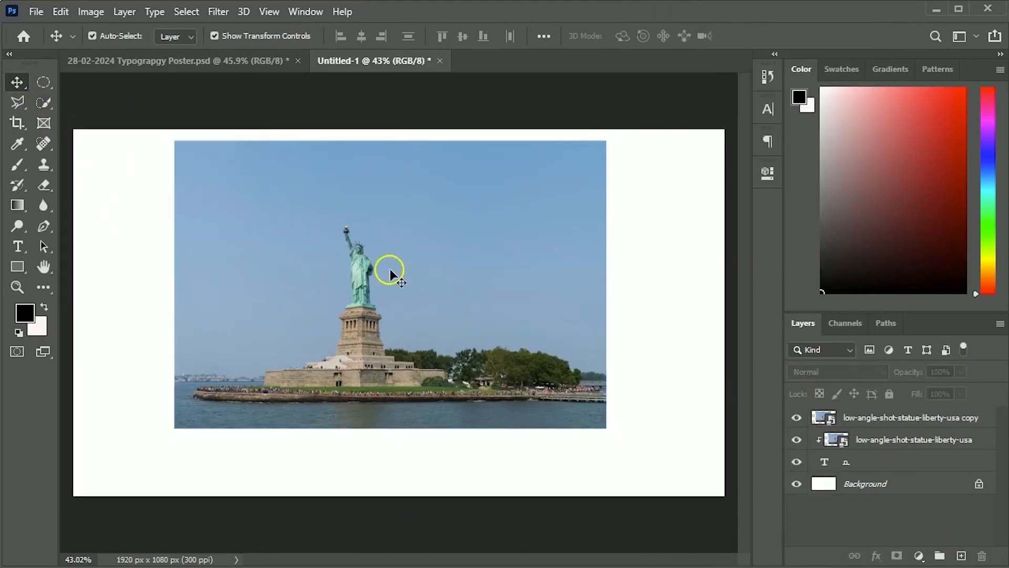
# Rasterize the low-angle-shot-statue-liberty-usa copy layer in preparation for tracing the statue with the Pen tool
pyautogui.click(378, 282)
pyautogui.click(39, 230)
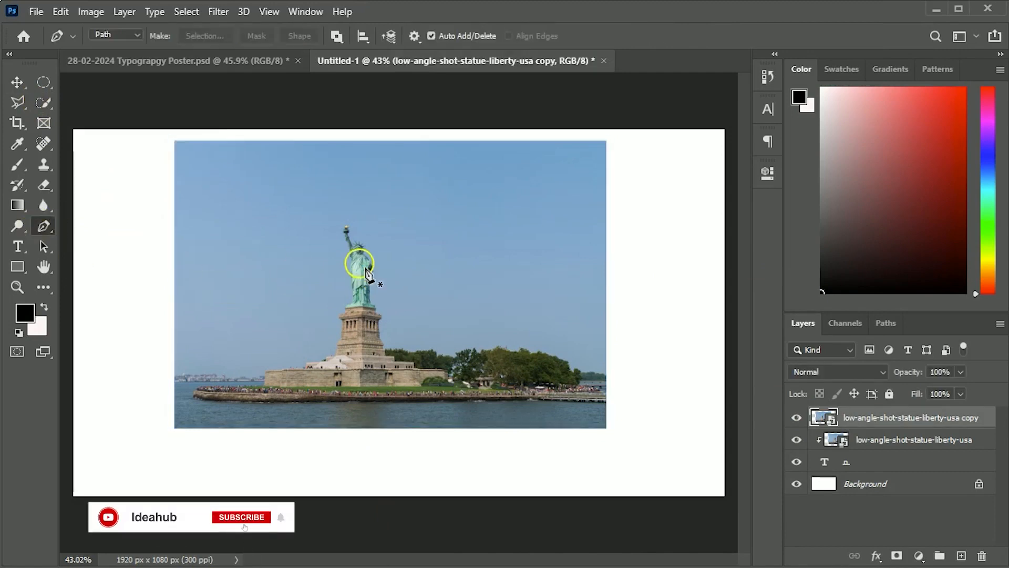
pyautogui.rightClick(946, 420)
pyautogui.click(781, 215)
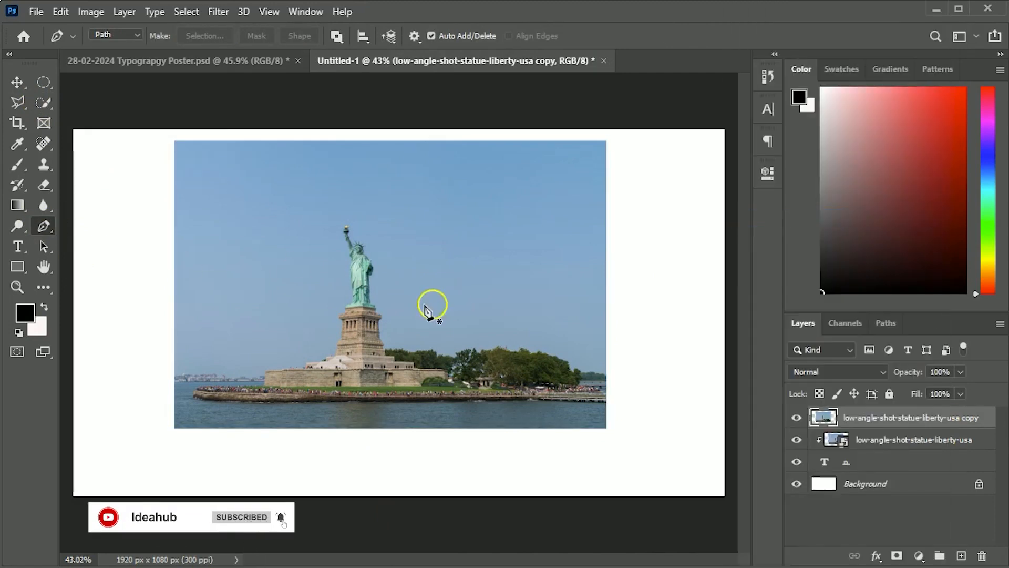
# Trace a Pen tool path up the statue's left side, around the torch and down the raised arm to the face
pyautogui.scroll(3, 338, 295)
pyautogui.moveTo(264, 307); pyautogui.dragTo(336, 564)
pyautogui.hotkey('ctrl', '+')
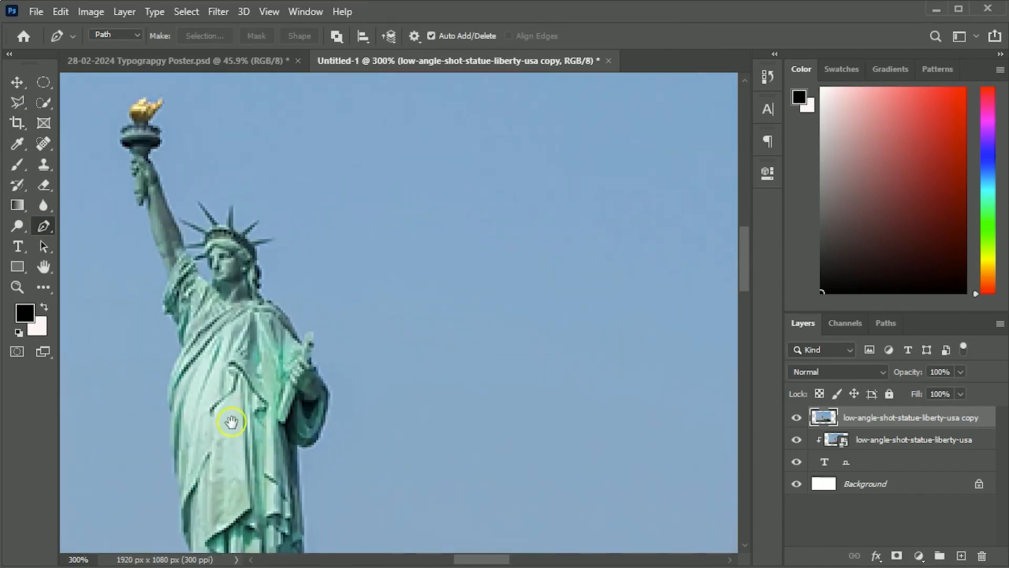
pyautogui.moveTo(230, 422); pyautogui.dragTo(457, 425)
pyautogui.click(396, 440)
pyautogui.moveTo(396, 376); pyautogui.dragTo(403, 373)
pyautogui.moveTo(403, 333); pyautogui.dragTo(398, 319)
pyautogui.click(391, 314)
pyautogui.click(391, 284)
pyautogui.moveTo(383, 250); pyautogui.dragTo(385, 348)
pyautogui.click(376, 213)
pyautogui.click(370, 208)
pyautogui.click(383, 336)
pyautogui.click(383, 322)
pyautogui.click(385, 290)
pyautogui.moveTo(378, 298); pyautogui.dragTo(407, 288)
pyautogui.moveTo(427, 332); pyautogui.dragTo(383, 321)
pyautogui.click(375, 247)
pyautogui.click(370, 283)
pyautogui.moveTo(401, 356); pyautogui.dragTo(406, 367)
pyautogui.moveTo(425, 400); pyautogui.dragTo(429, 404)
pyautogui.hotkey('ctrl', '+')
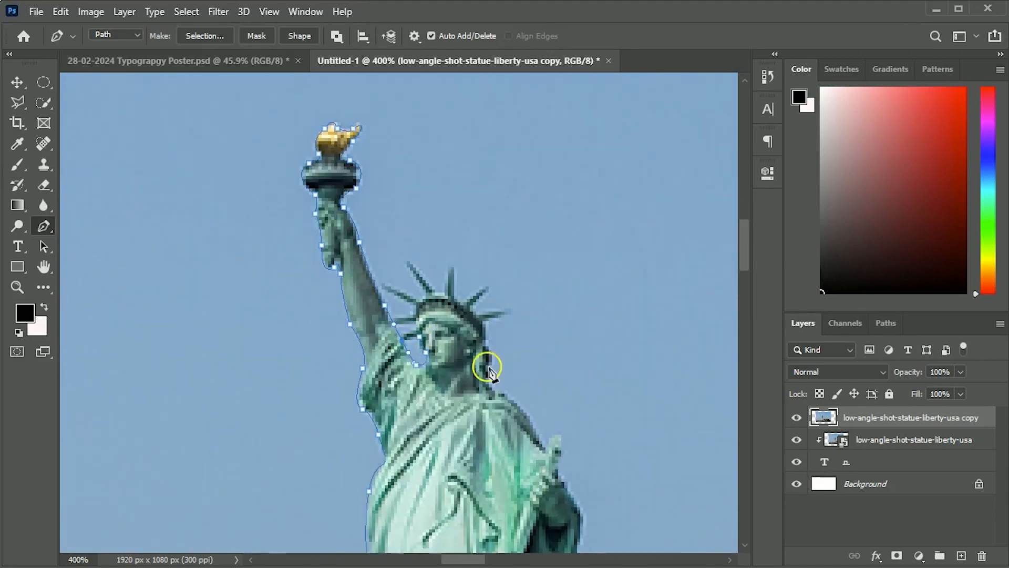
# Continue the pen path around the crown, head and right side of the statue and close the outline
pyautogui.moveTo(434, 289)
pyautogui.mouseDown()
pyautogui.moveTo(493, 360)
pyautogui.moveTo(461, 364)
pyautogui.mouseUp()
pyautogui.keyDown('alt'); pyautogui.click(434, 290); pyautogui.keyUp('alt')
pyautogui.click(444, 293)
pyautogui.click(466, 302)
pyautogui.moveTo(473, 308)
pyautogui.mouseDown()
pyautogui.moveTo(434, 351)
pyautogui.moveTo(441, 339)
pyautogui.mouseUp()
pyautogui.moveTo(500, 352); pyautogui.dragTo(401, 313)
pyautogui.click(390, 307)
pyautogui.click(393, 326)
pyautogui.moveTo(406, 355); pyautogui.dragTo(423, 367)
pyautogui.moveTo(450, 419); pyautogui.dragTo(310, 247)
pyautogui.moveTo(306, 233); pyautogui.dragTo(311, 271)
pyautogui.moveTo(328, 273); pyautogui.dragTo(337, 284)
pyautogui.moveTo(331, 356); pyautogui.dragTo(302, 403)
pyautogui.click(128, 366)
# Turn the statue path into a selection and add it as a layer mask on the image copy
pyautogui.hotkey('ctrl', 'Return')
pyautogui.hotkey('ctrl', '0')
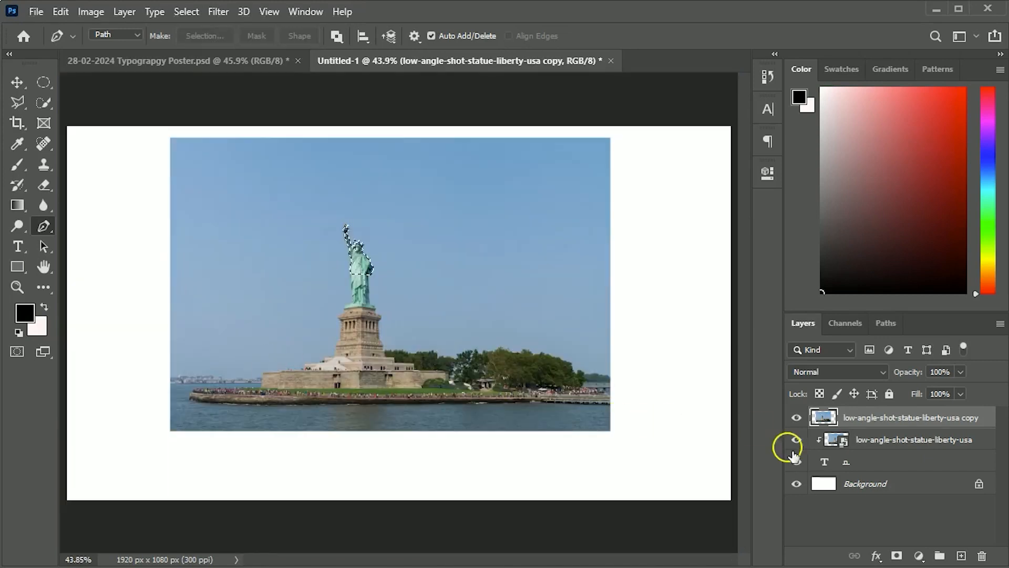
pyautogui.click(897, 555)
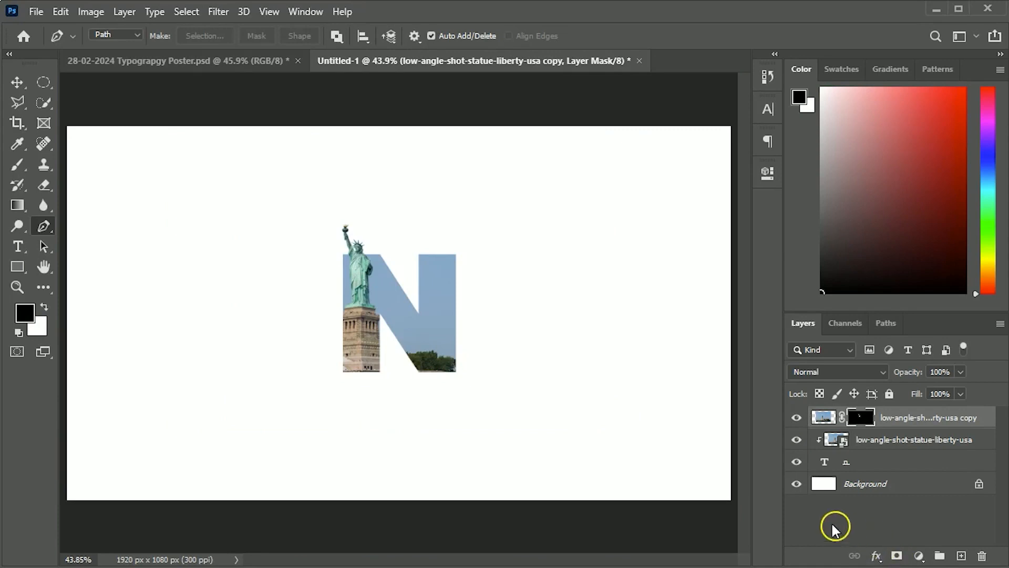
# Select both statue image layers, scale them down together and reposition them so the statue rises above the N's left stem
pyautogui.press('v')
pyautogui.click(887, 442)
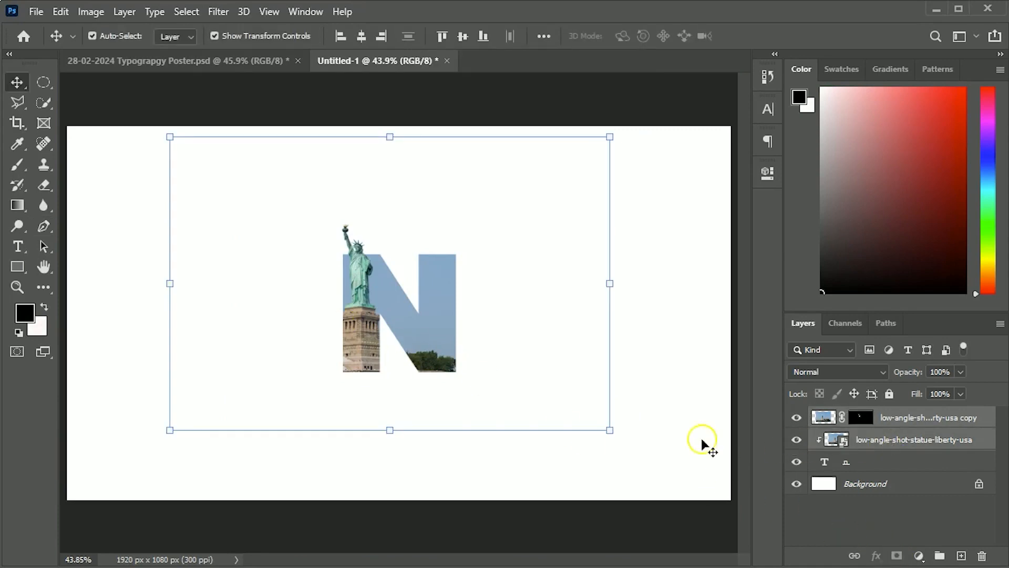
pyautogui.moveTo(393, 356); pyautogui.dragTo(417, 329)
pyautogui.moveTo(613, 412); pyautogui.dragTo(576, 385)
pyautogui.moveTo(421, 345); pyautogui.dragTo(415, 354)
pyautogui.click(528, 521)
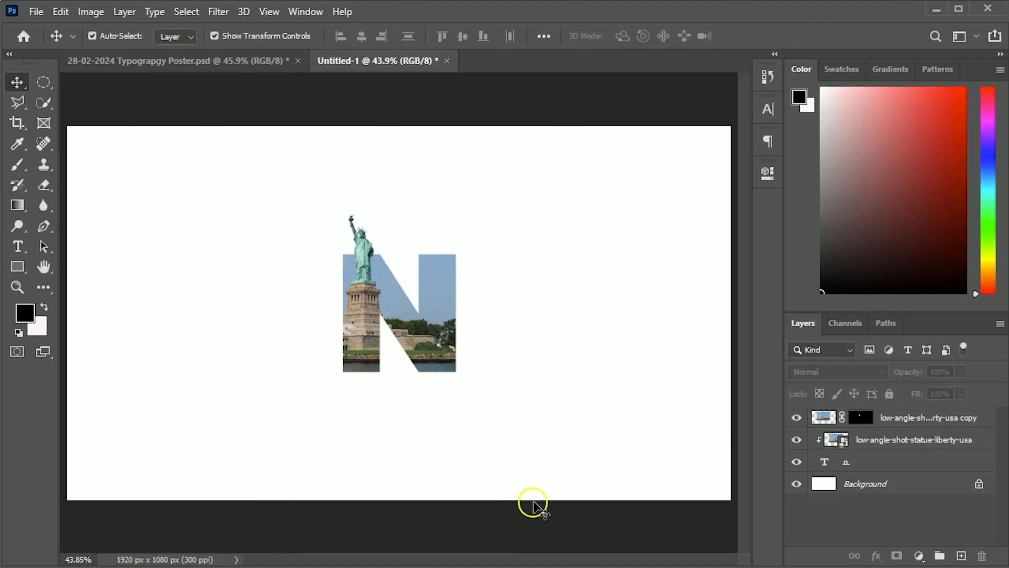
# Add a Gradient Fill layer directly above the Background using the Black, White preset
pyautogui.click(893, 496)
pyautogui.click(919, 556)
pyautogui.click(924, 293)
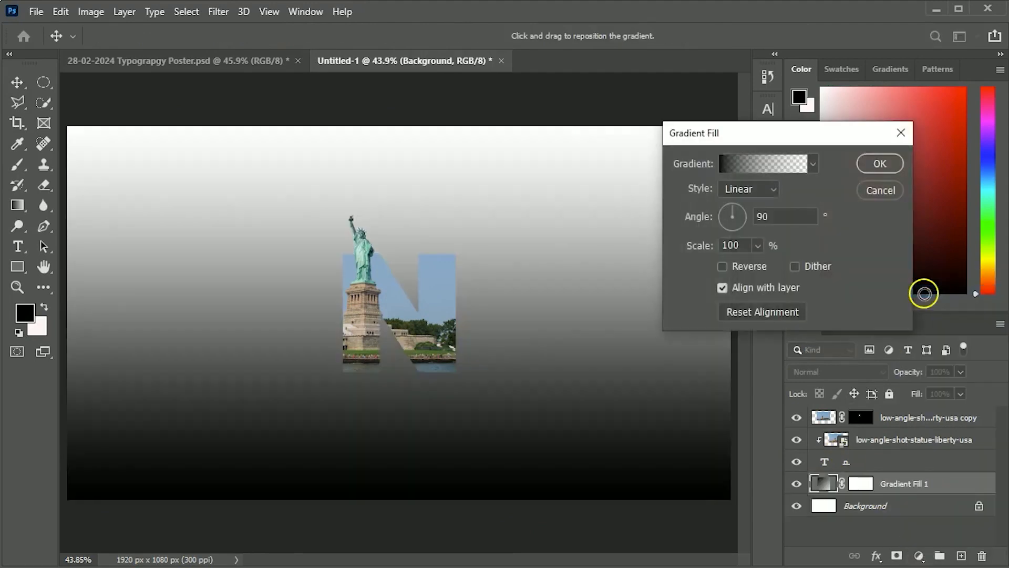
pyautogui.click(758, 162)
pyautogui.click(638, 200)
pyautogui.click(706, 225)
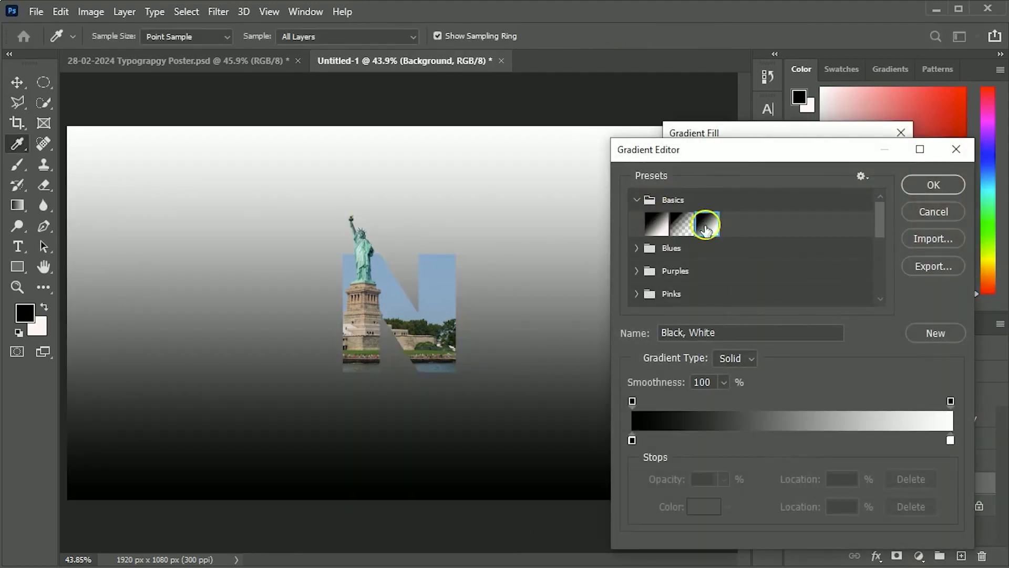
# Set the gradient's black stop to the sky blue sampled from inside the letter N
pyautogui.click(632, 439)
pyautogui.click(701, 506)
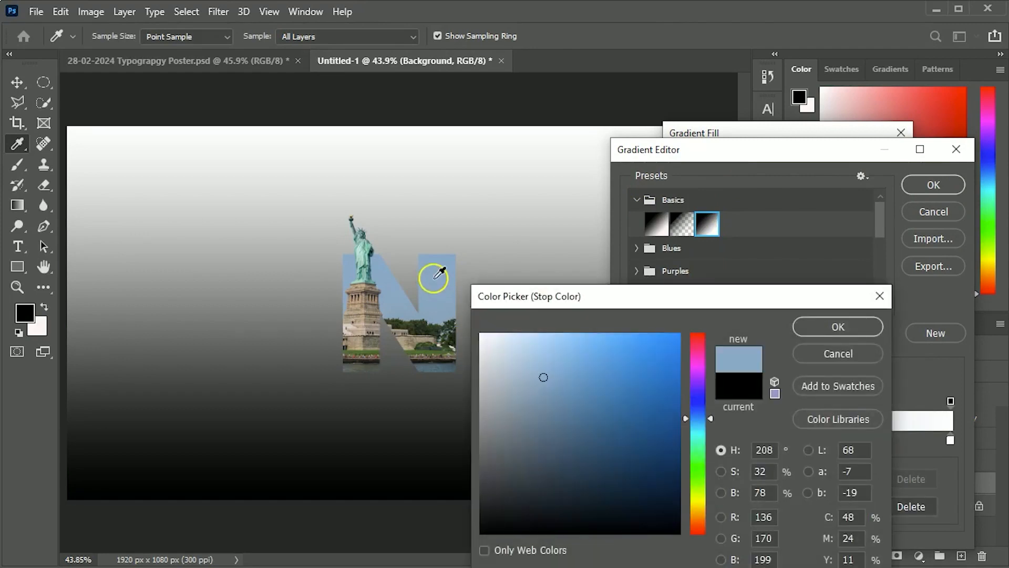
pyautogui.click(433, 278)
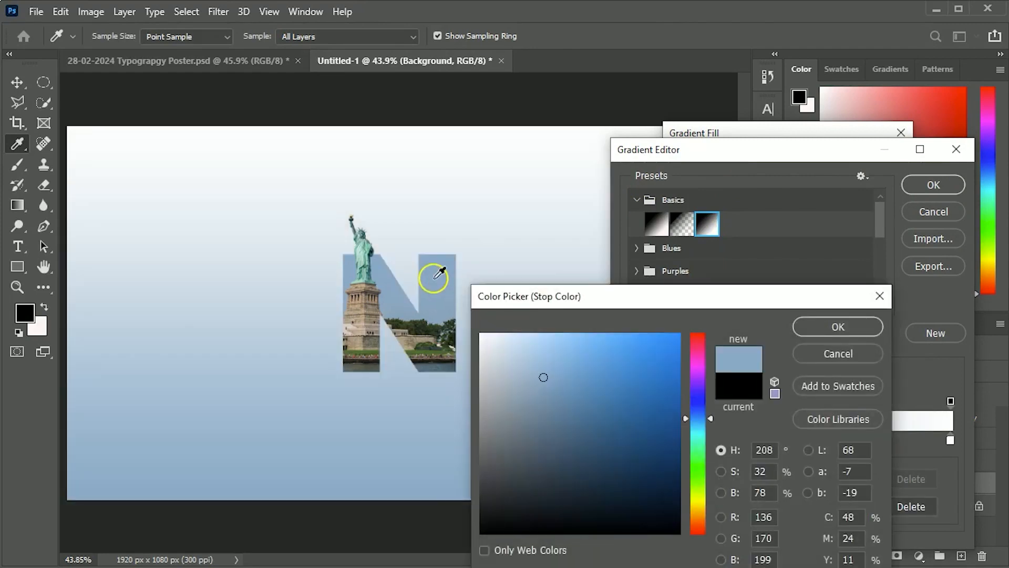
pyautogui.click(829, 327)
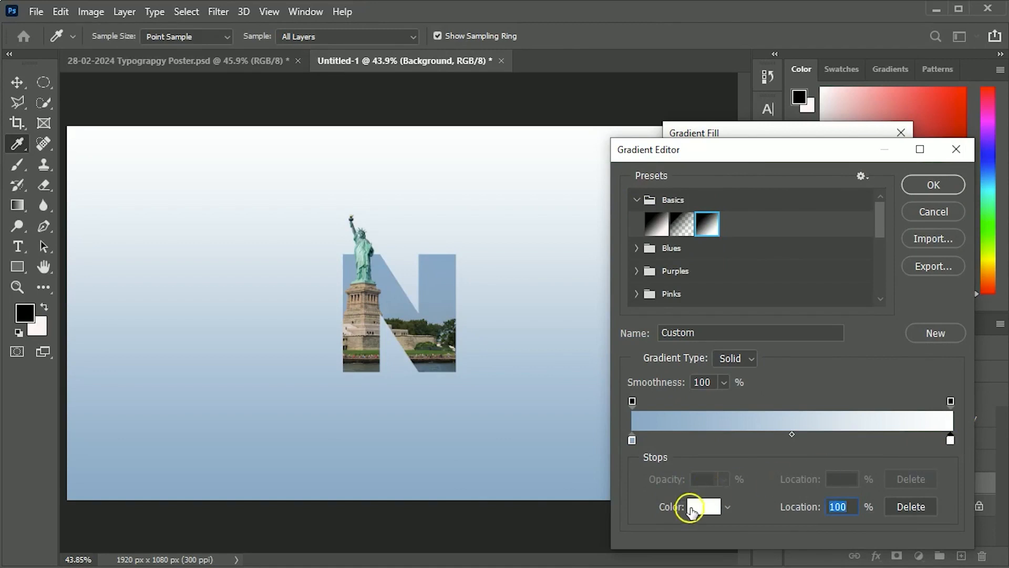
# Set the gradient's white stop to a light blue, sampled from the sky inside the N and lightened
pyautogui.click(692, 506)
pyautogui.click(366, 255)
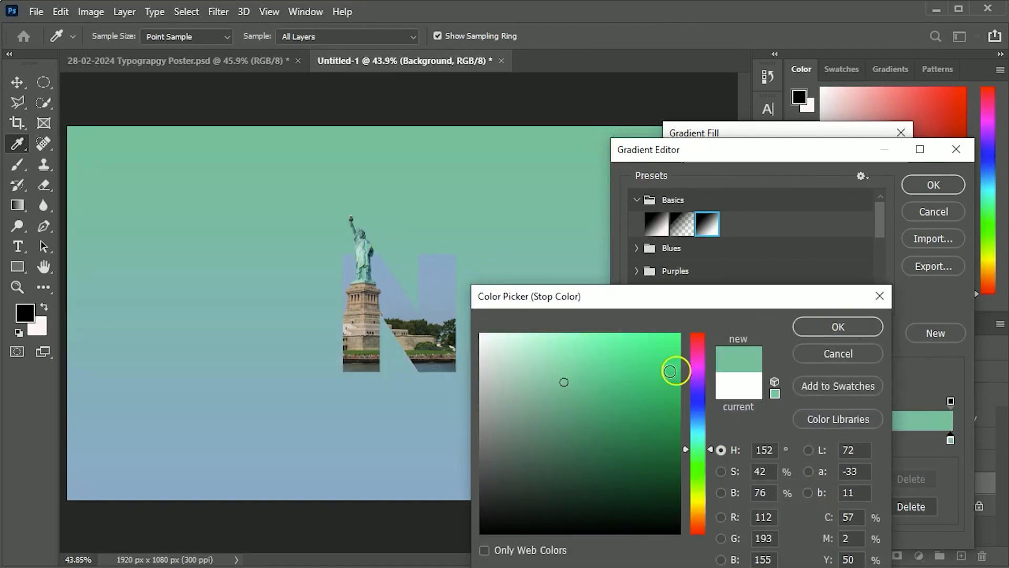
pyautogui.click(384, 269)
pyautogui.click(541, 349)
pyautogui.click(543, 340)
pyautogui.click(839, 325)
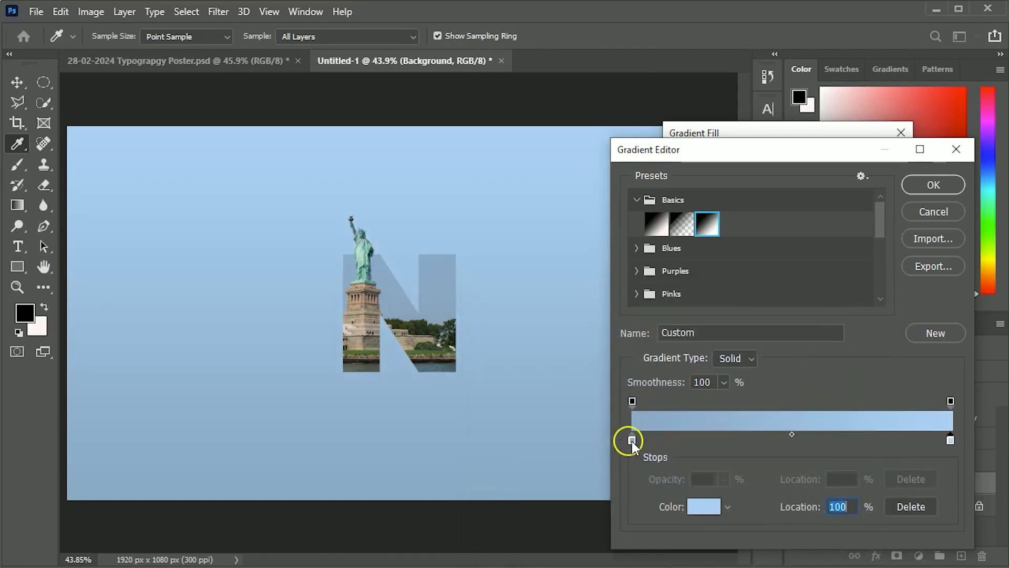
# Change the gradient's first stop to pale grey-blue RGB 190, 206, 220 and apply the gradient fill
pyautogui.click(632, 439)
pyautogui.click(704, 505)
pyautogui.moveTo(541, 377)
pyautogui.mouseDown()
pyautogui.moveTo(534, 367)
pyautogui.moveTo(536, 385)
pyautogui.moveTo(523, 356)
pyautogui.moveTo(529, 362)
pyautogui.moveTo(497, 365)
pyautogui.moveTo(508, 361)
pyautogui.mouseUp()
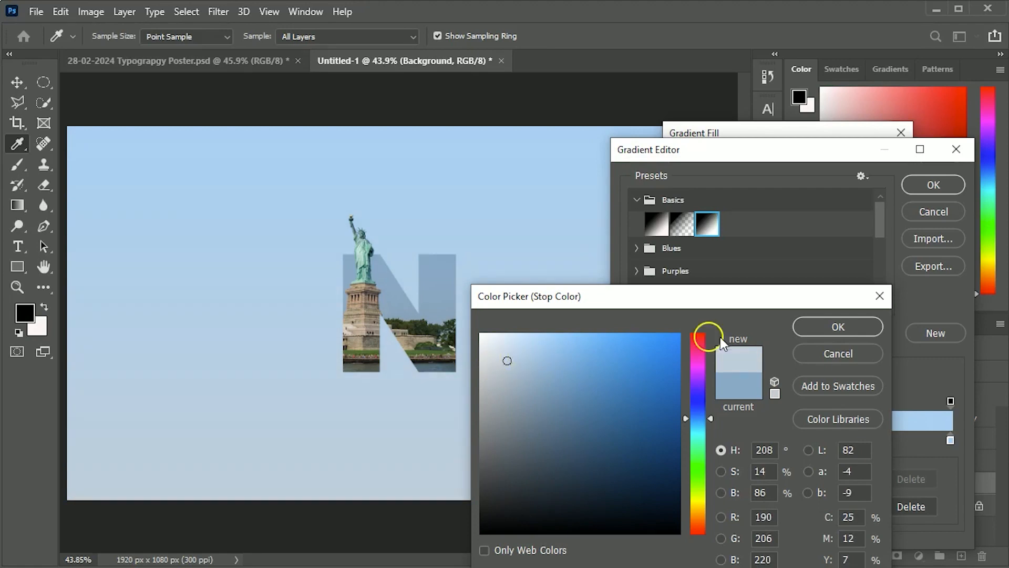
pyautogui.click(836, 327)
pyautogui.click(930, 185)
pyautogui.click(868, 164)
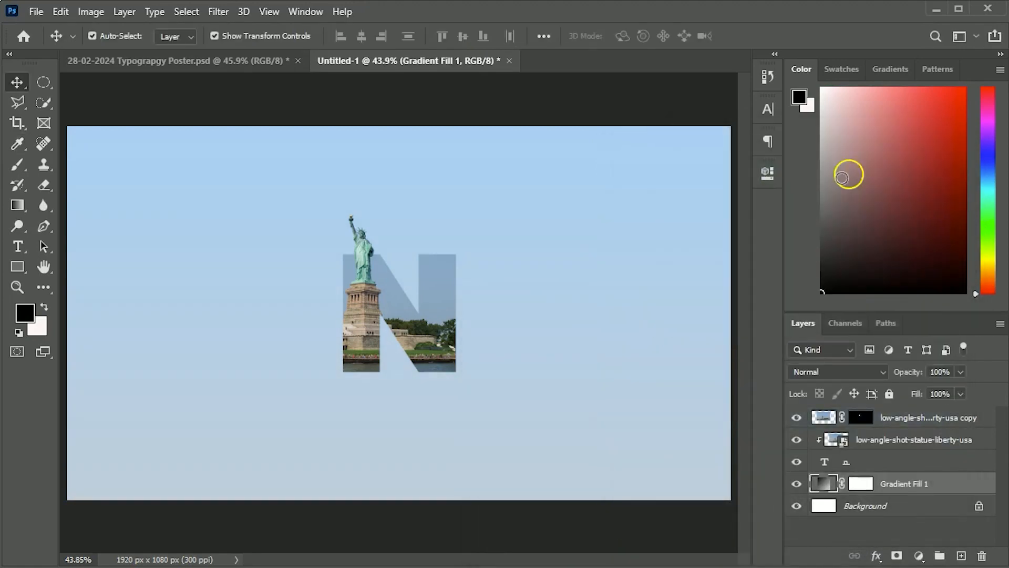
# Duplicate the N text layer
pyautogui.click(467, 518)
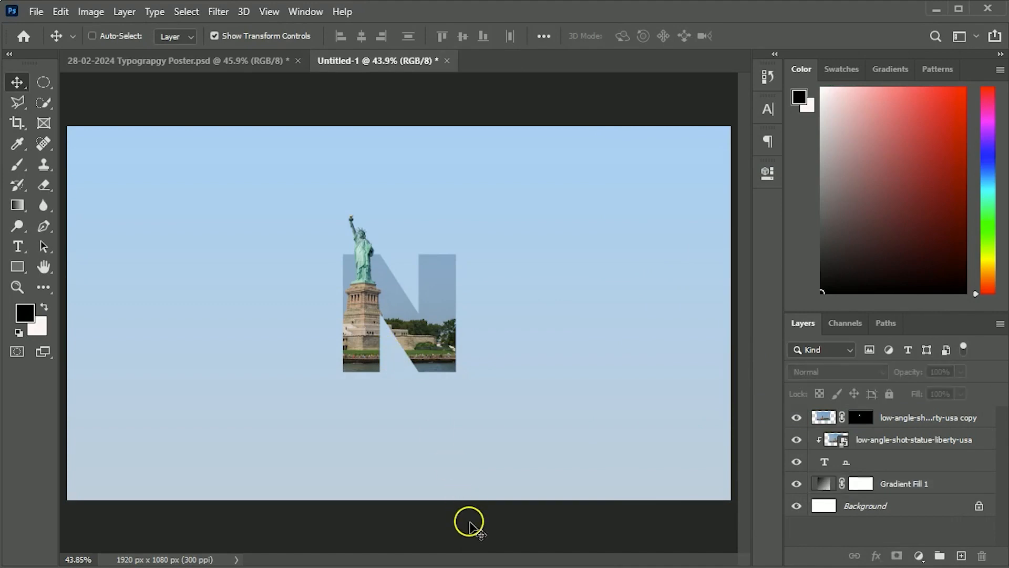
pyautogui.hotkey('ctrl', '+')
pyautogui.hotkey('ctrl', '+')
pyautogui.click(907, 463)
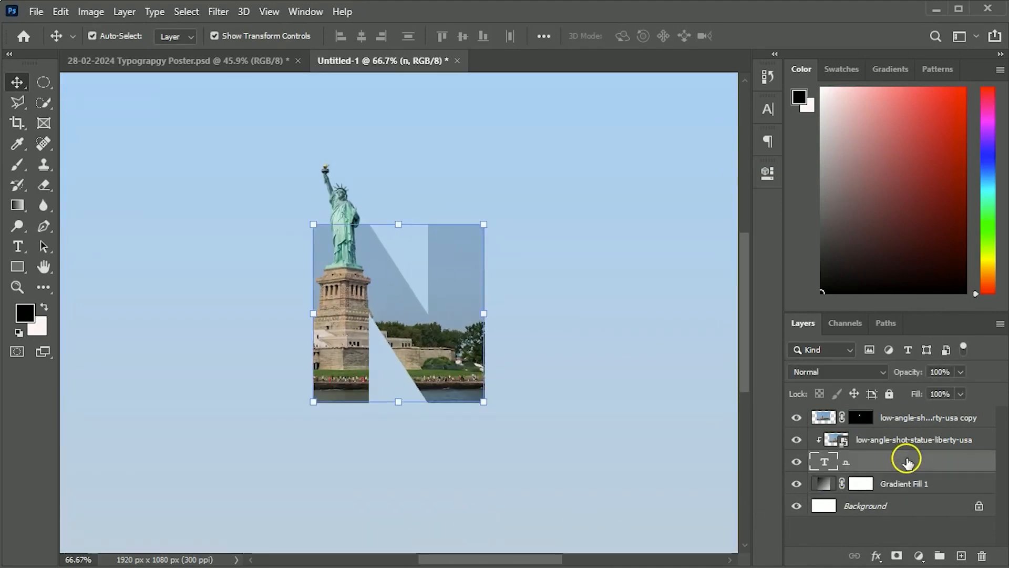
pyautogui.hotkey('ctrl', 'j')
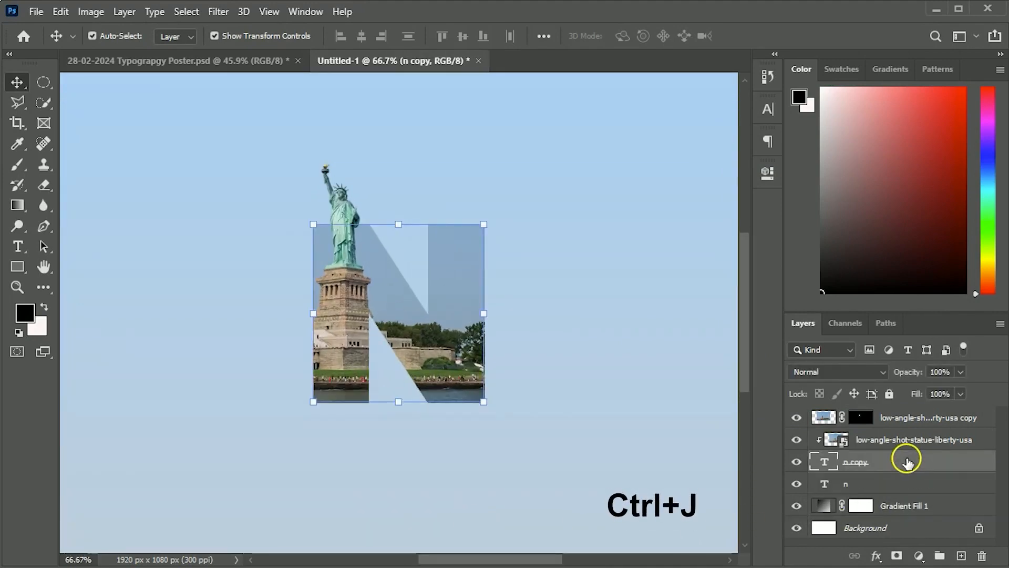
# Nudge the original N text layer slightly to the right so it forms a black side edge behind the copy
pyautogui.click(896, 483)
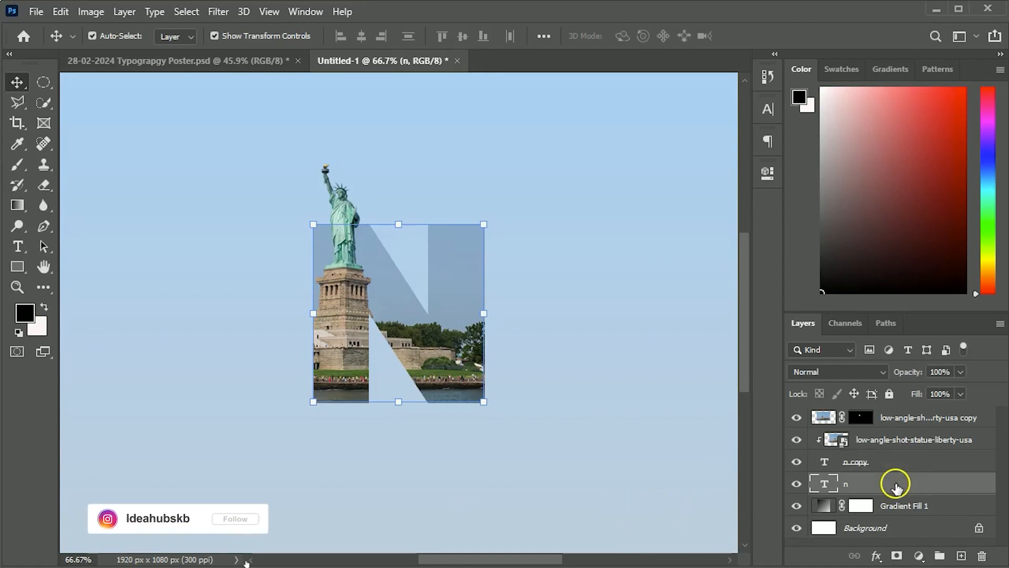
pyautogui.hotkey('shift', 'Right')
pyautogui.press('Right')
pyautogui.press('Right')
pyautogui.press('Right')
pyautogui.press('Right')
pyautogui.press('Right')
pyautogui.press('Right')
pyautogui.press('Right')
pyautogui.press('Right')
pyautogui.press('Right')
pyautogui.press('Right')
pyautogui.press('Right')
pyautogui.press('Right')
pyautogui.press('Right')
pyautogui.press('Right')
pyautogui.press('Right')
pyautogui.press('Right')
pyautogui.press('Right')
pyautogui.press('Right')
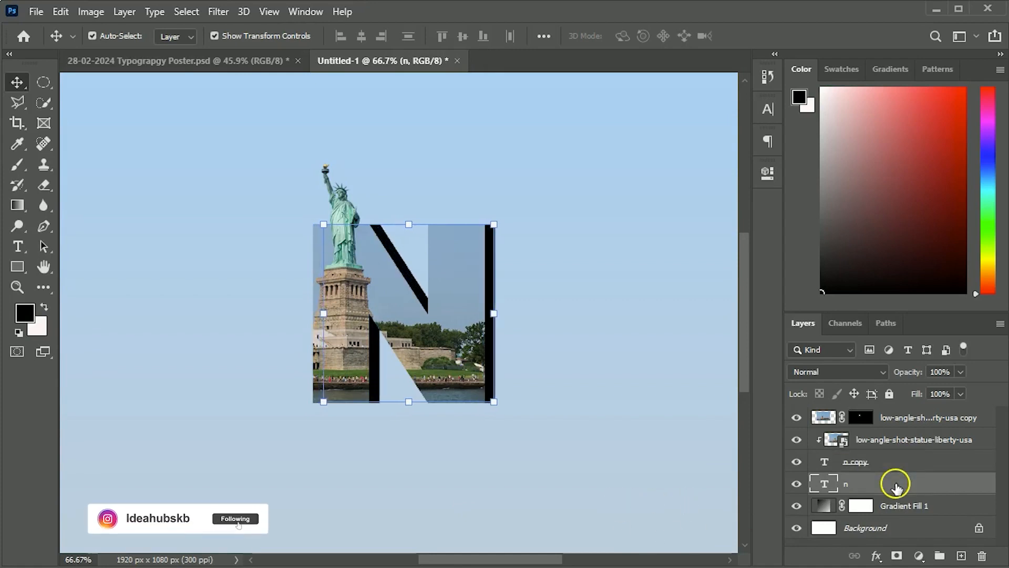
pyautogui.press('Right')
pyautogui.press('Right')
pyautogui.press('Right')
pyautogui.press('Right')
pyautogui.press('Right')
pyautogui.press('Right')
pyautogui.press('Right')
pyautogui.press('Right')
pyautogui.press('Right')
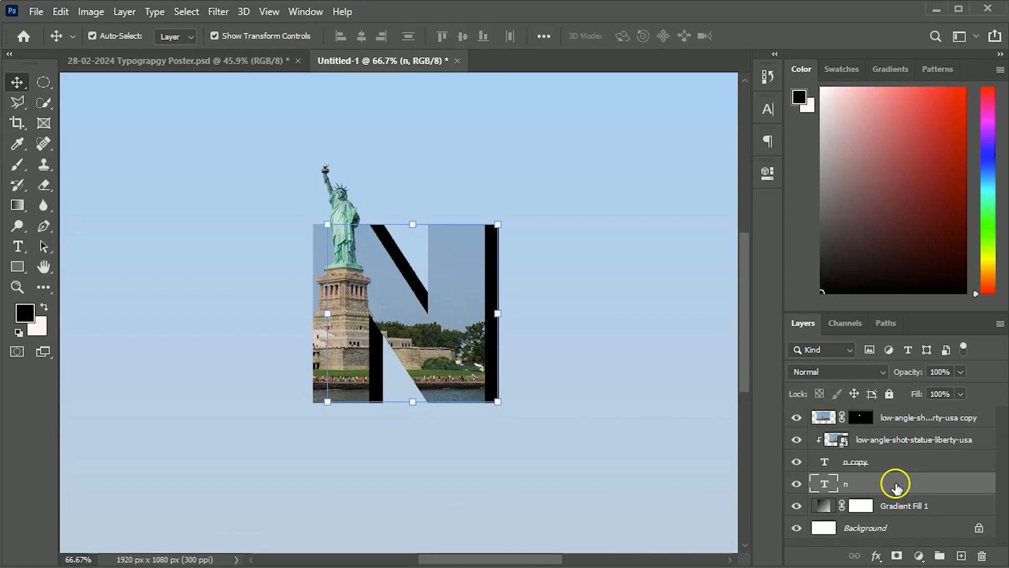
pyautogui.scroll(-3, 545, 394)
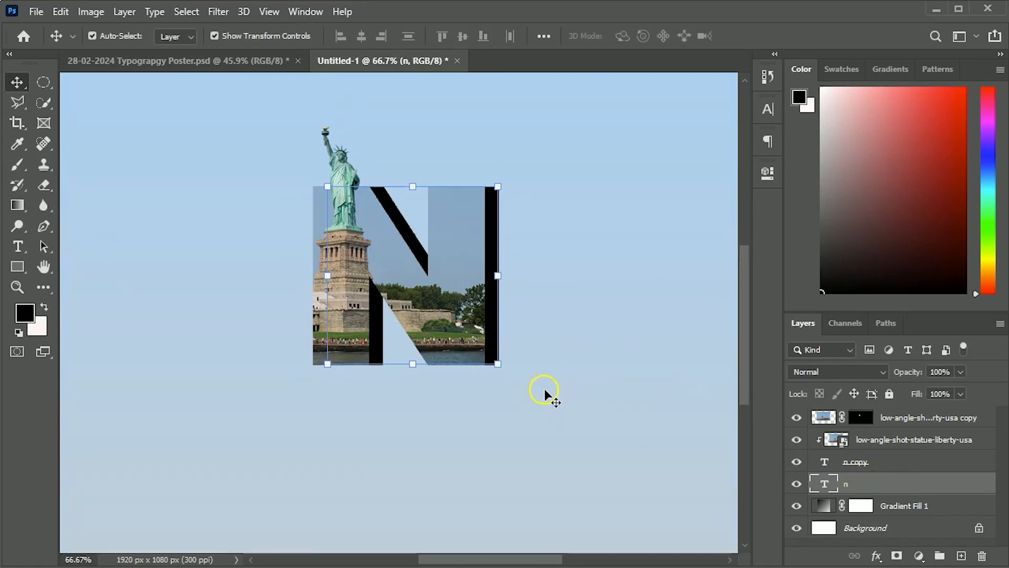
pyautogui.click(637, 534)
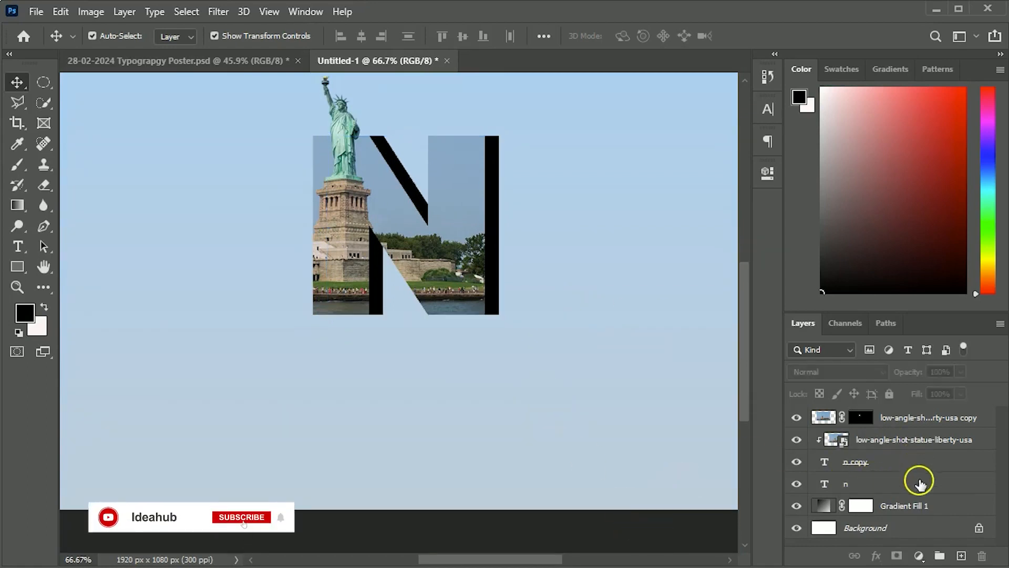
pyautogui.click(926, 441)
pyautogui.keyDown('shift'); pyautogui.click(928, 424); pyautogui.keyUp('shift')
pyautogui.click(670, 544)
# Duplicate the clipped statue image layer, move the duplicate below the N copy and clip it to the original N layer
pyautogui.click(930, 422)
pyautogui.click(906, 438)
pyautogui.hotkey('ctrl', 'j')
pyautogui.moveTo(900, 439); pyautogui.dragTo(867, 494)
pyautogui.keyDown('alt'); pyautogui.click(809, 494); pyautogui.keyUp('alt')
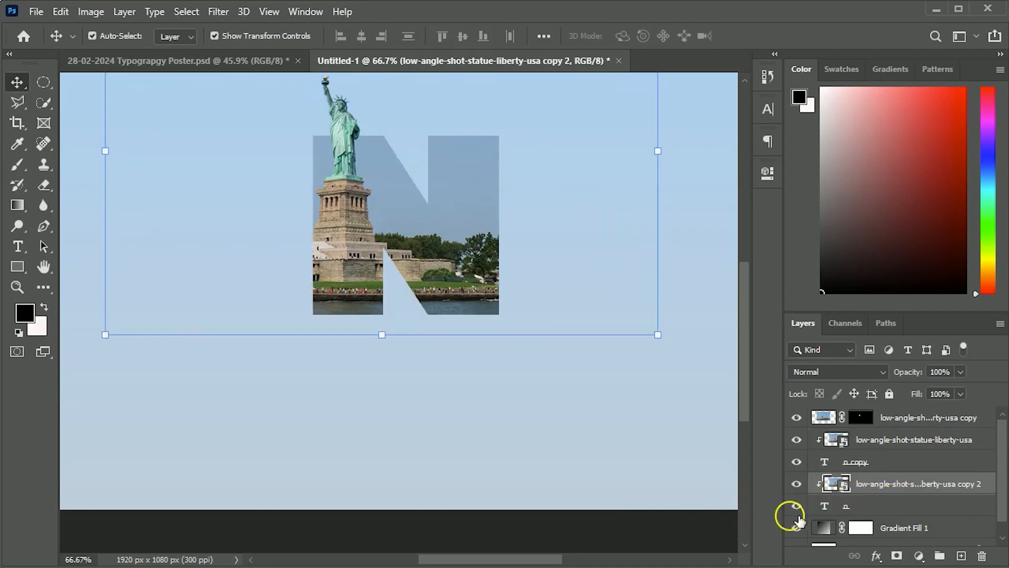
# Add a Levels adjustment clipped to the lower statue image and set its midtones to 0.69 to darken the N's side edge
pyautogui.click(919, 555)
pyautogui.click(931, 346)
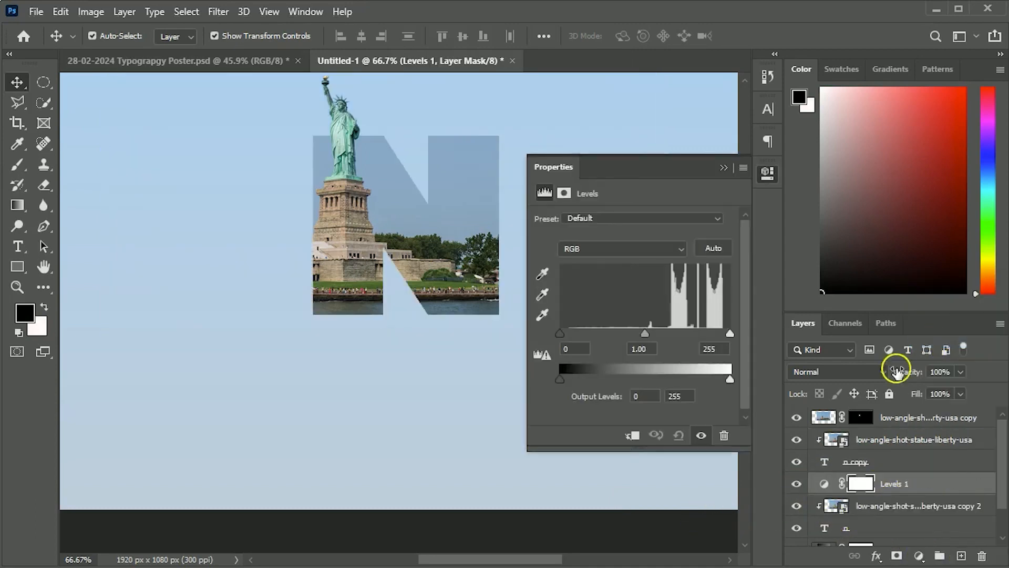
pyautogui.moveTo(731, 332)
pyautogui.mouseDown()
pyautogui.moveTo(702, 334)
pyautogui.moveTo(734, 338)
pyautogui.mouseUp()
pyautogui.click(631, 435)
pyautogui.moveTo(645, 333); pyautogui.dragTo(666, 334)
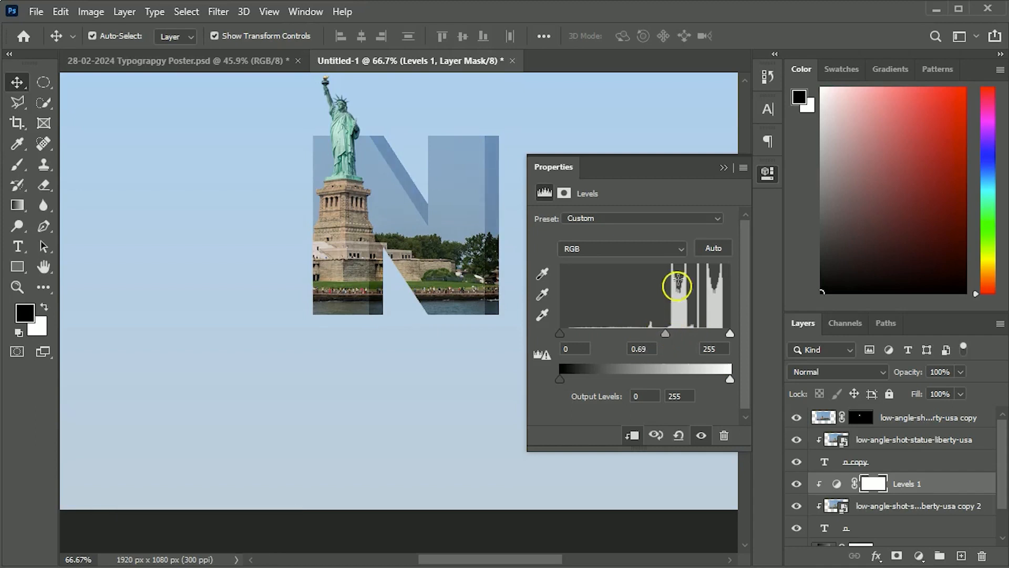
pyautogui.click(724, 168)
pyautogui.hotkey('ctrl', '0')
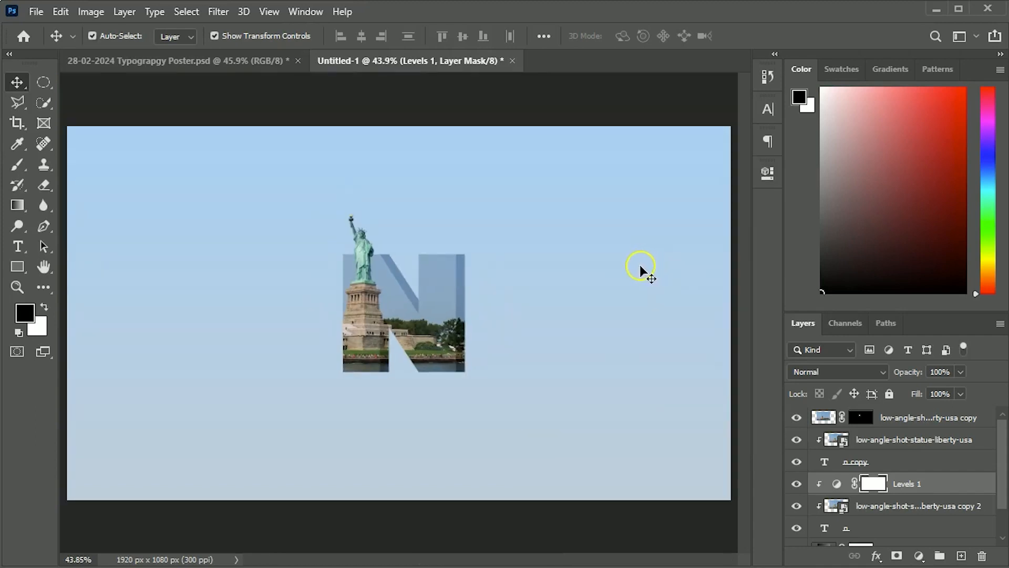
# Darken the side edge further by setting the Levels midtones to 0.56 and the white output level to 191
pyautogui.doubleClick(837, 483)
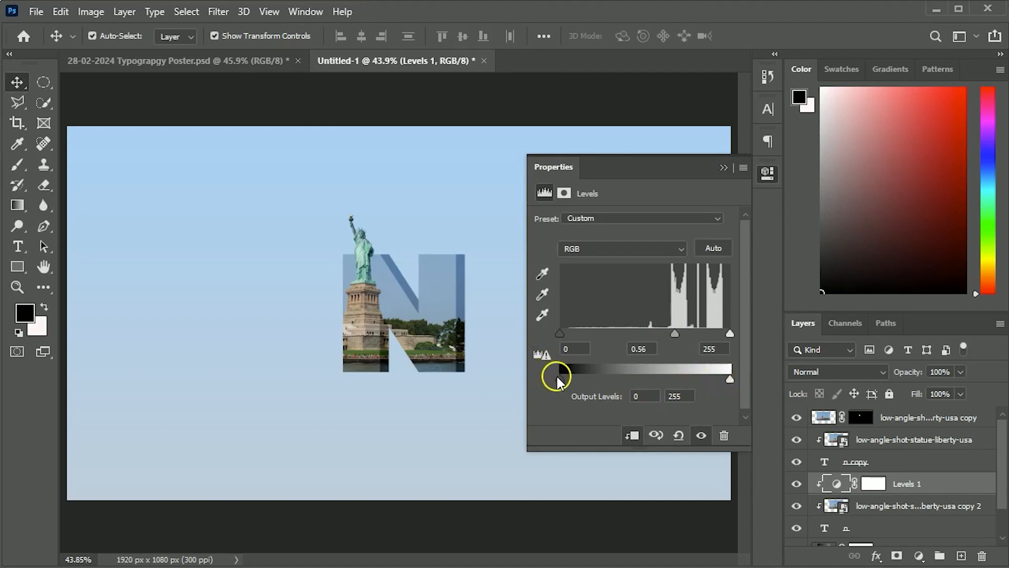
pyautogui.moveTo(574, 384); pyautogui.dragTo(546, 381)
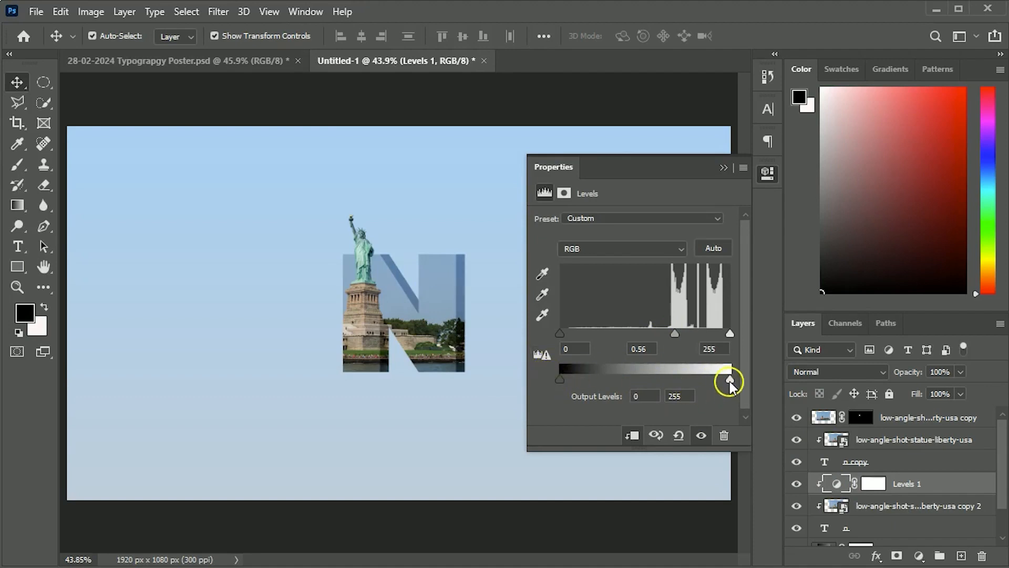
pyautogui.moveTo(719, 381); pyautogui.dragTo(689, 382)
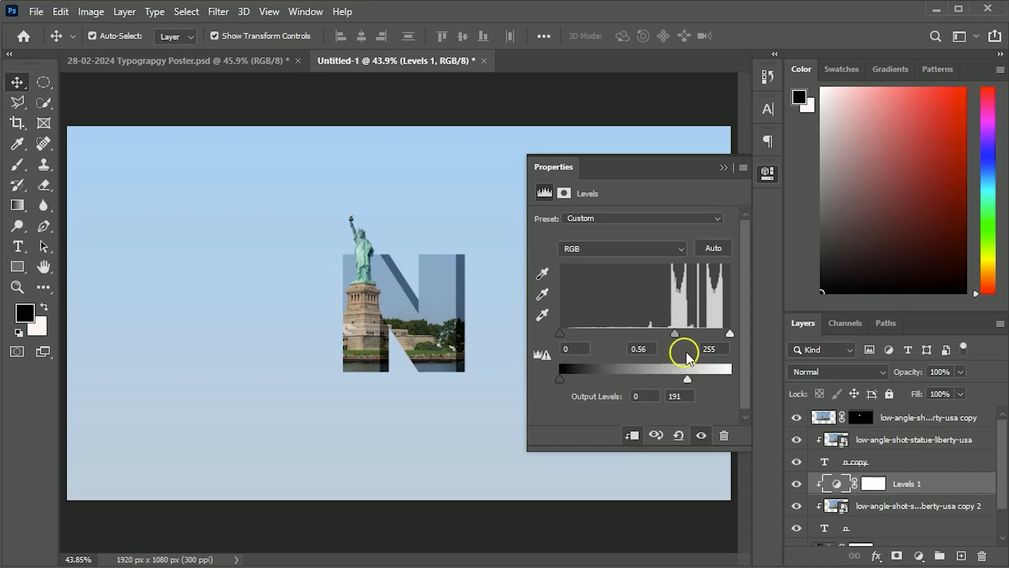
pyautogui.click(723, 168)
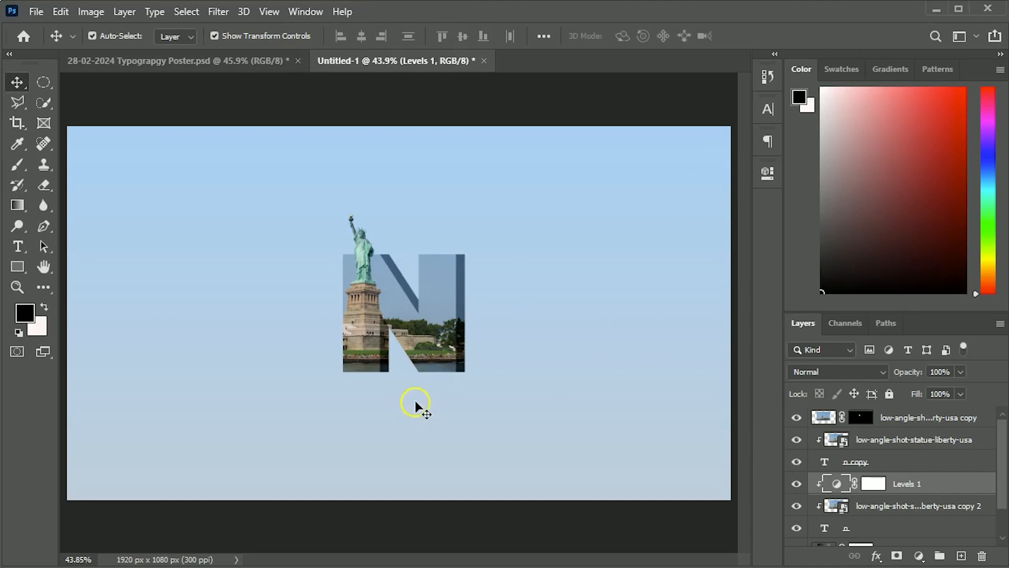
# Bring the Cloud layer from psd287871.psd into the N design, scale it down and place it across the N's upper edge
pyautogui.click(584, 61)
pyautogui.moveTo(485, 317); pyautogui.dragTo(497, 201)
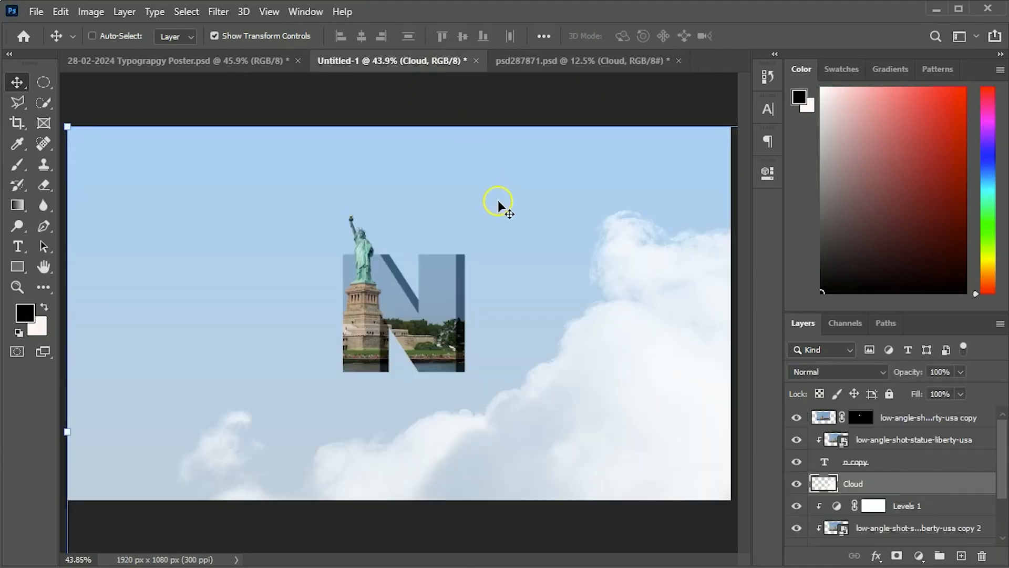
pyautogui.hotkey('ctrl', 't')
pyautogui.moveTo(67, 123); pyautogui.dragTo(254, 323)
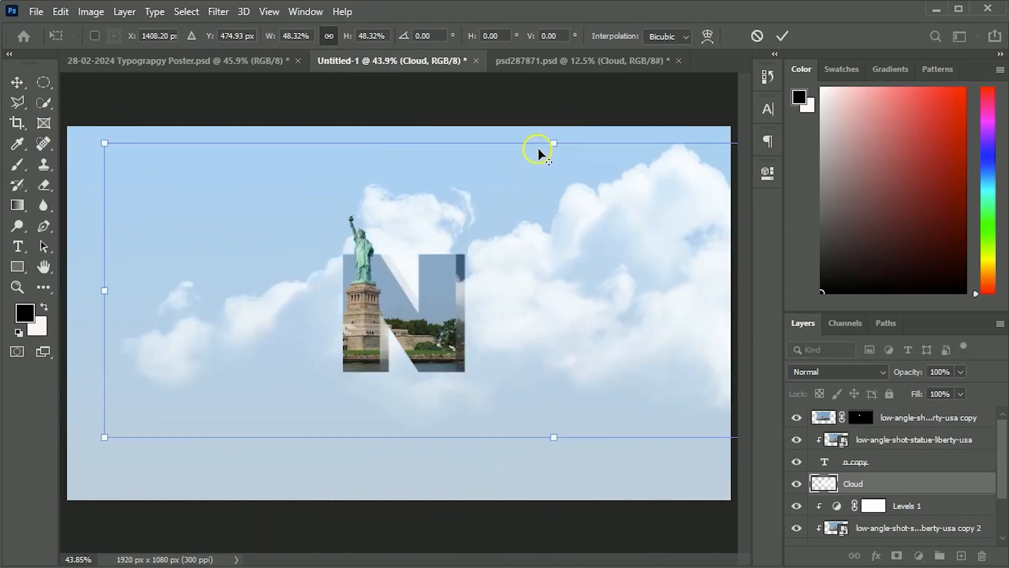
pyautogui.moveTo(559, 141); pyautogui.dragTo(435, 249)
pyautogui.press('Return')
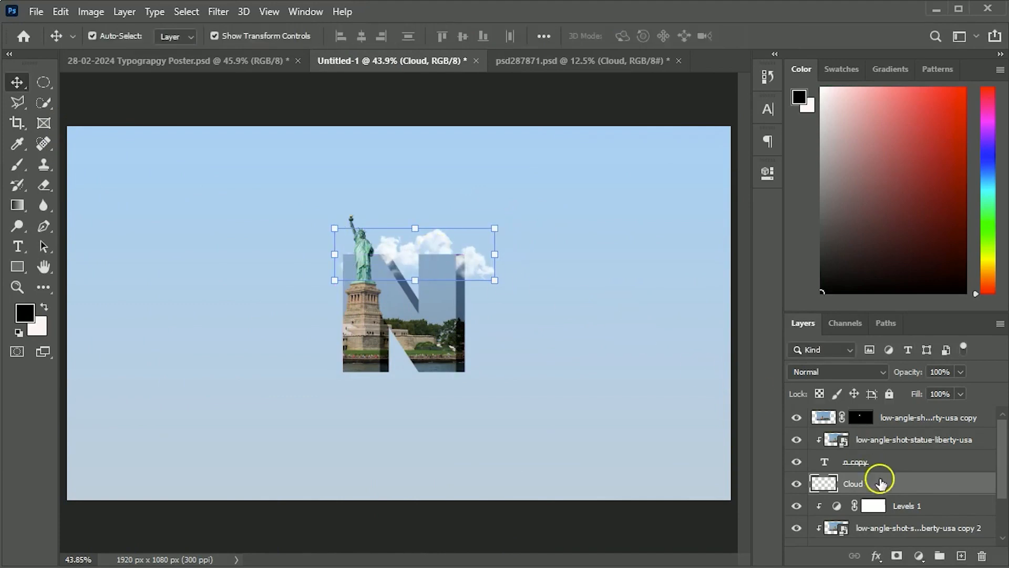
# Restack the Cloud layer directly below the masked statue copy and shift the cloud slightly to the left
pyautogui.hotkey('ctrl', 'shift', ']')
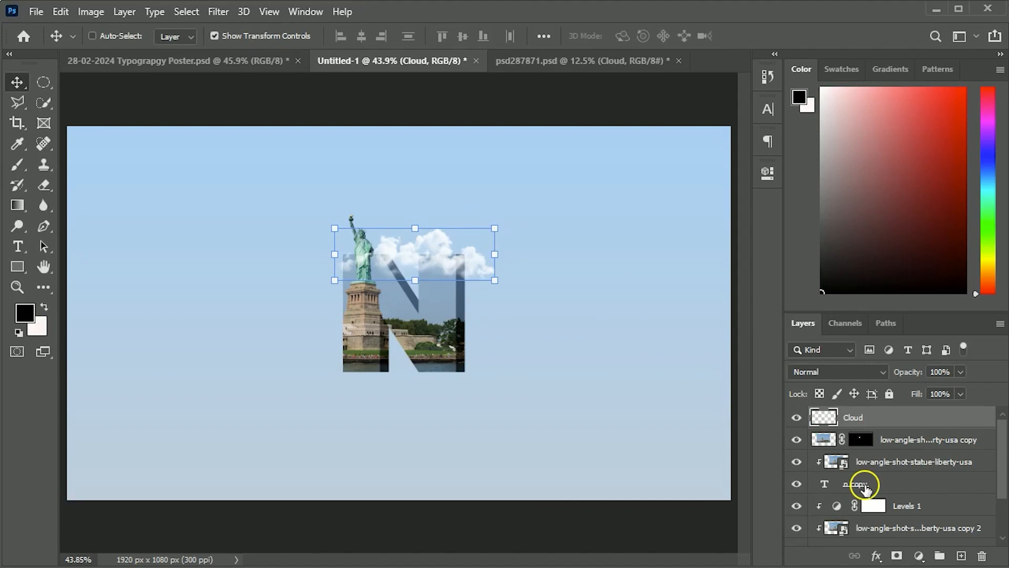
pyautogui.hotkey('ctrl', '[')
pyautogui.hotkey('ctrl', '[')
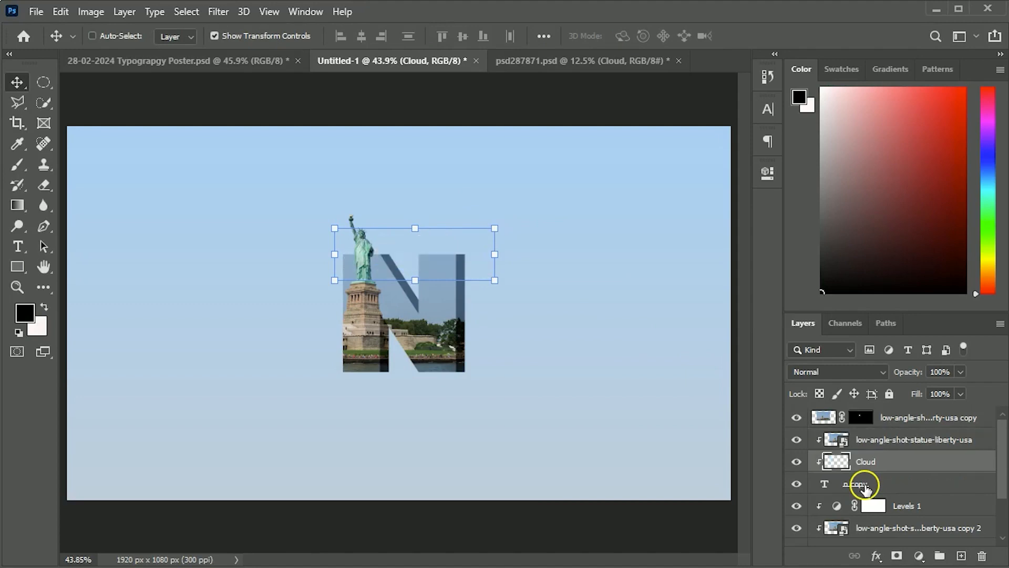
pyautogui.hotkey('ctrl', '[')
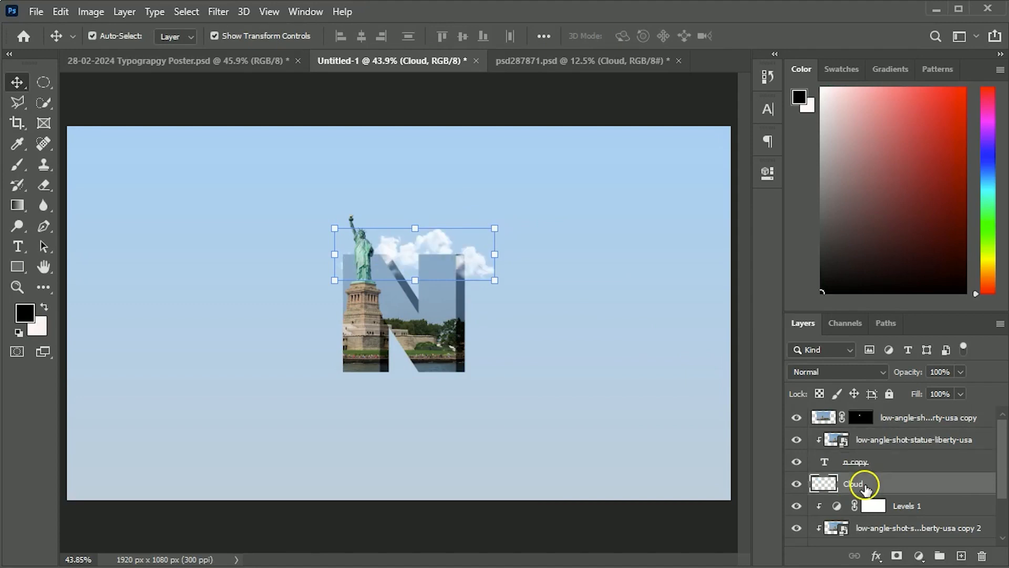
pyautogui.hotkey('ctrl', '[')
pyautogui.hotkey('ctrl', '[')
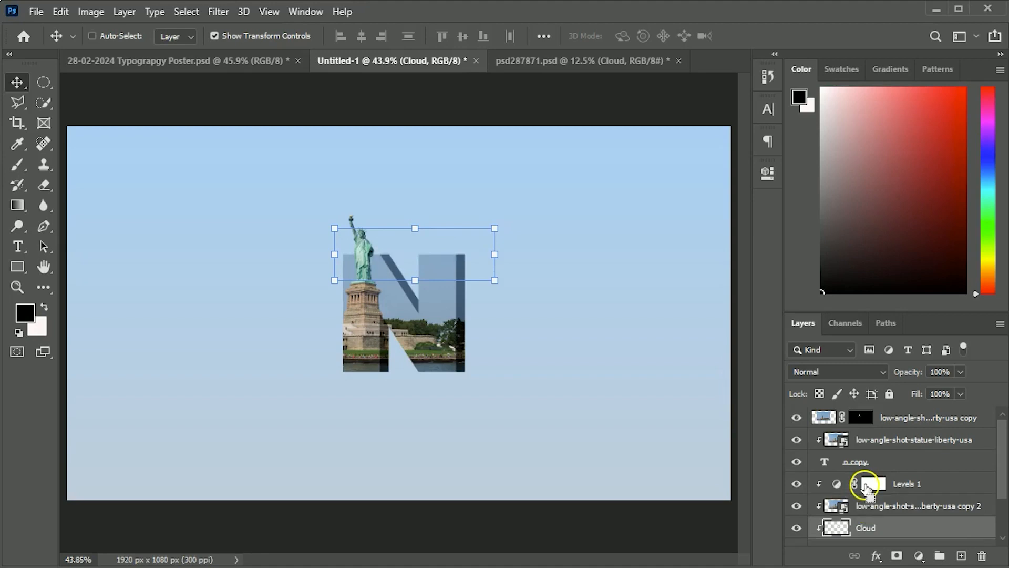
pyautogui.hotkey('ctrl', '[')
pyautogui.scroll(-1, 864, 490)
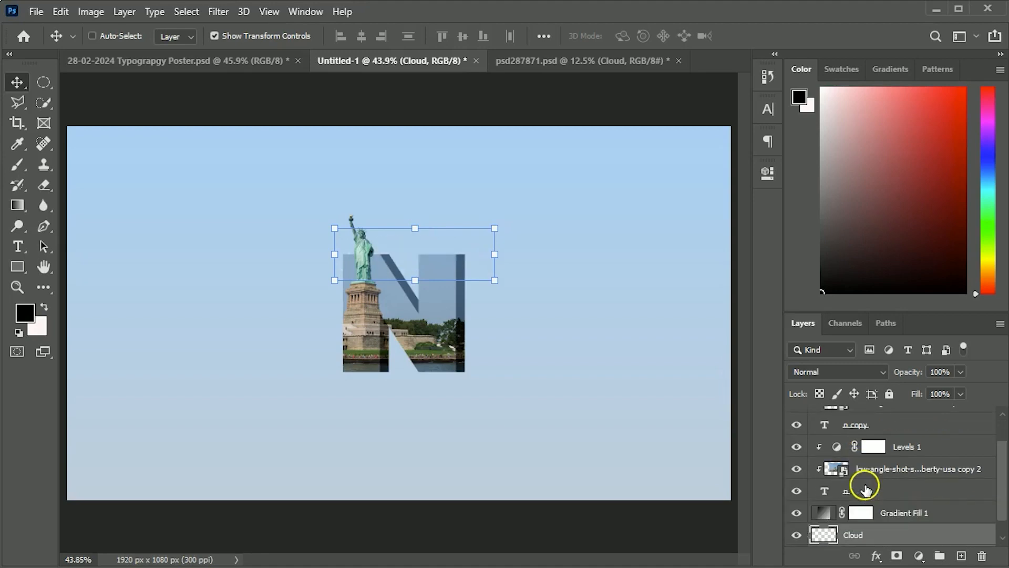
pyautogui.moveTo(430, 223); pyautogui.dragTo(424, 223)
pyautogui.moveTo(815, 514); pyautogui.dragTo(853, 436)
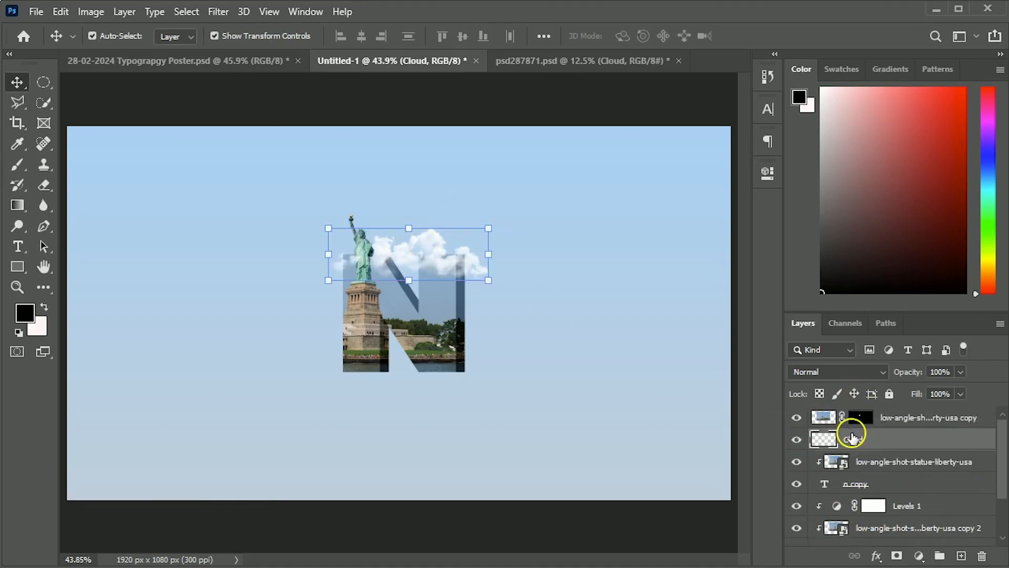
# Raise the cloud slightly so it rests along the N's top edge behind the statue
pyautogui.hotkey('ctrl', '+')
pyautogui.hotkey('ctrl', '+')
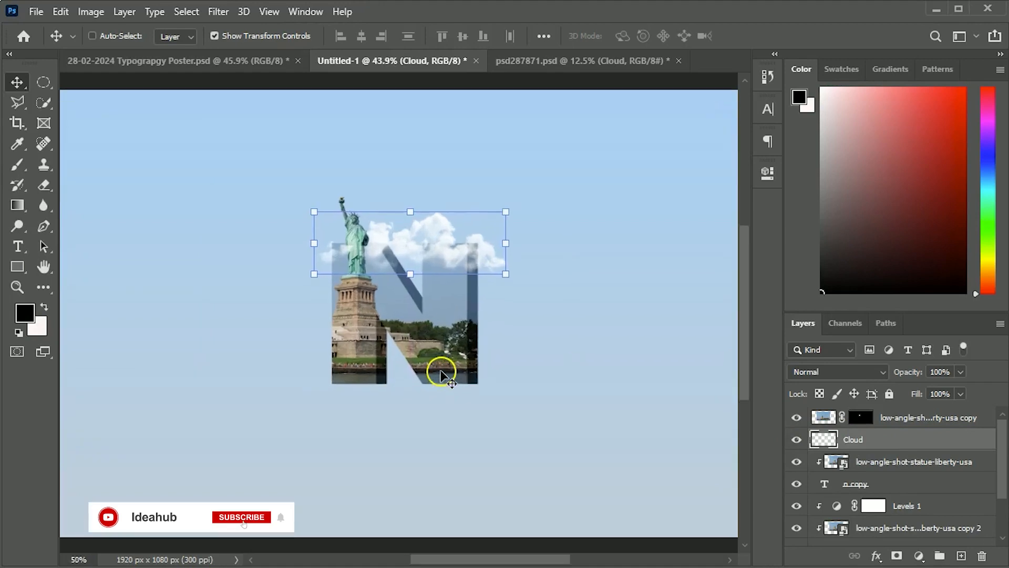
pyautogui.moveTo(390, 338); pyautogui.dragTo(382, 455)
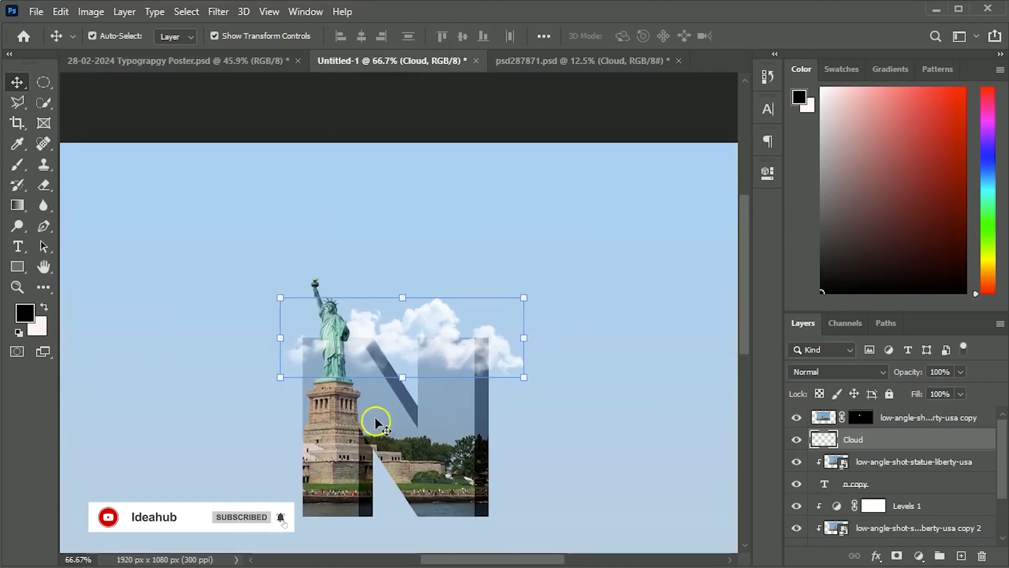
pyautogui.moveTo(427, 325); pyautogui.dragTo(427, 304)
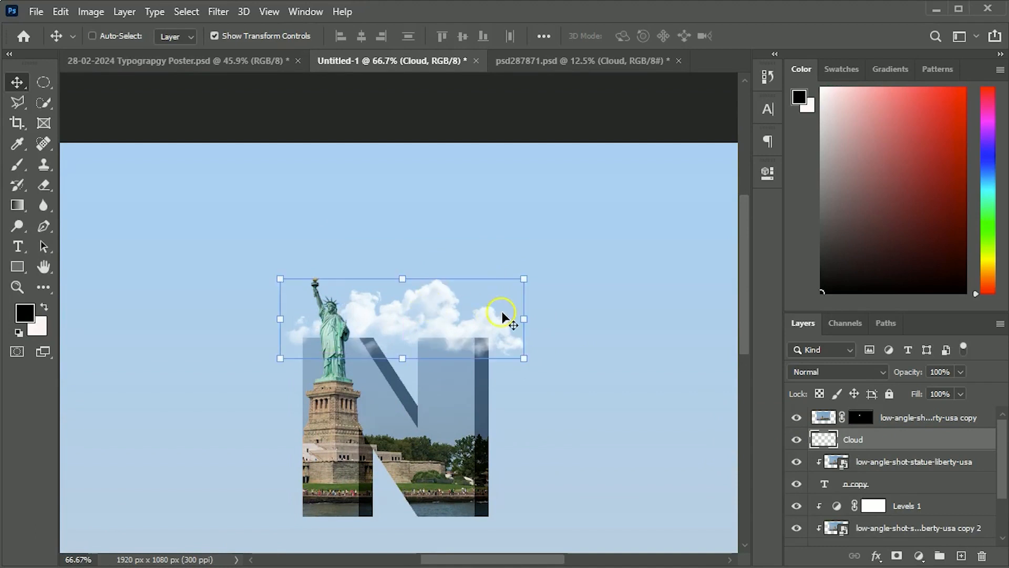
pyautogui.scroll(-2, 502, 315)
pyautogui.click(530, 512)
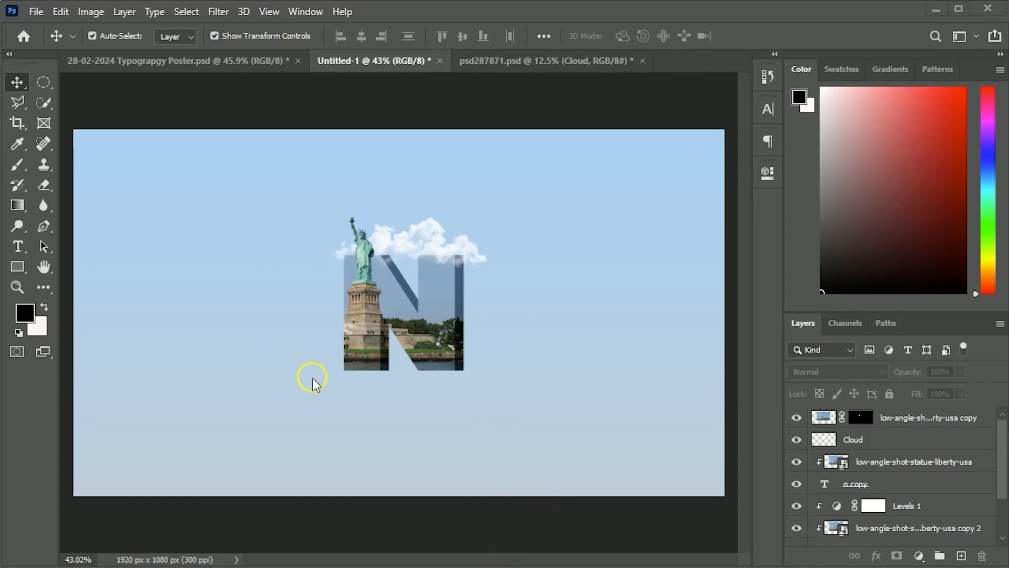
# Place the flocking_birds image as an embedded layer in the design
pyautogui.click(36, 12)
pyautogui.click(72, 324)
pyautogui.click(182, 163)
pyautogui.click(433, 352)
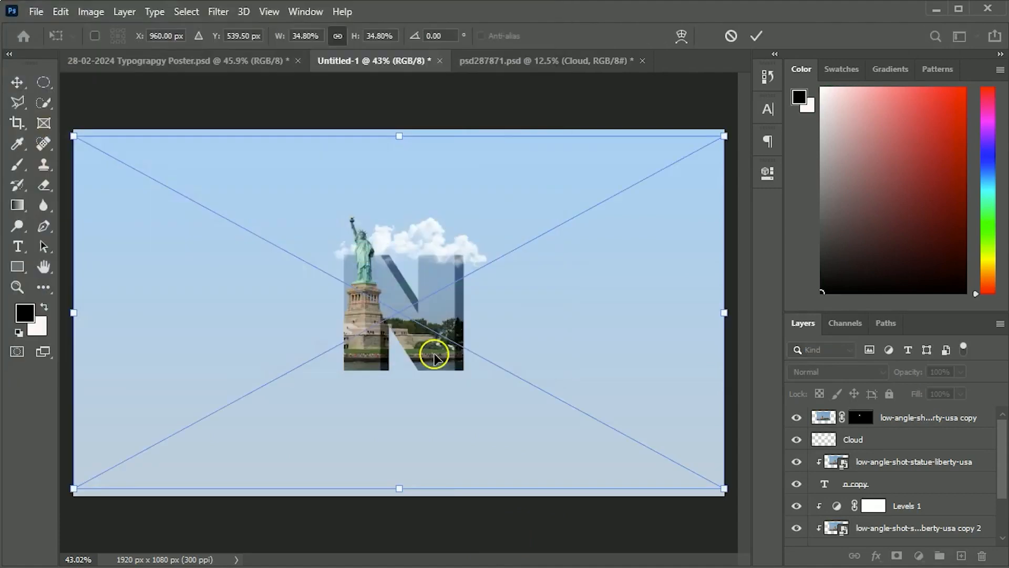
pyautogui.click(757, 36)
# Scale the birds down to a small flock and position it over the cloud above the N
pyautogui.hotkey('ctrl', 't')
pyautogui.moveTo(724, 136); pyautogui.dragTo(442, 262)
pyautogui.press('Return')
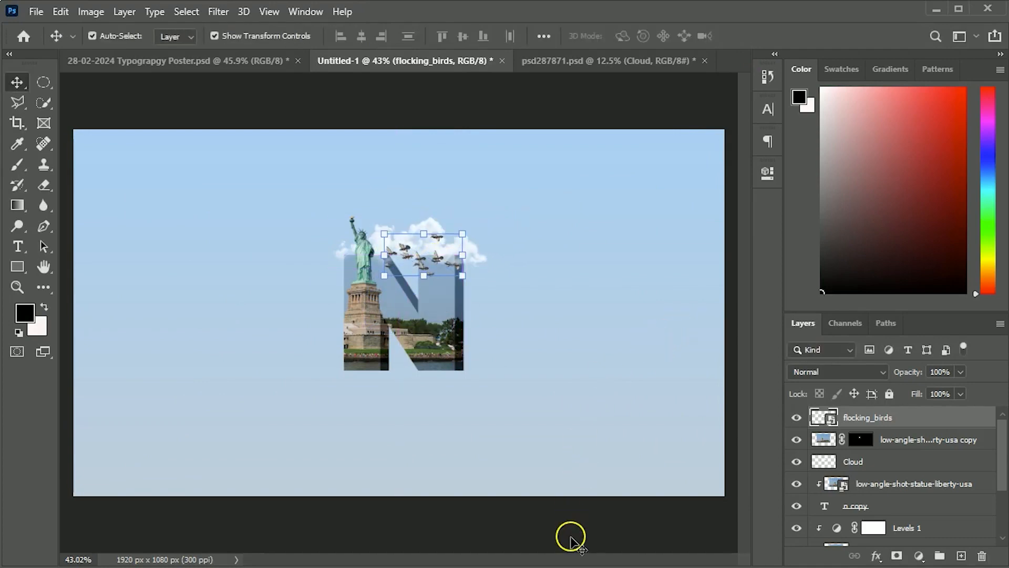
pyautogui.click(571, 538)
pyautogui.click(420, 258)
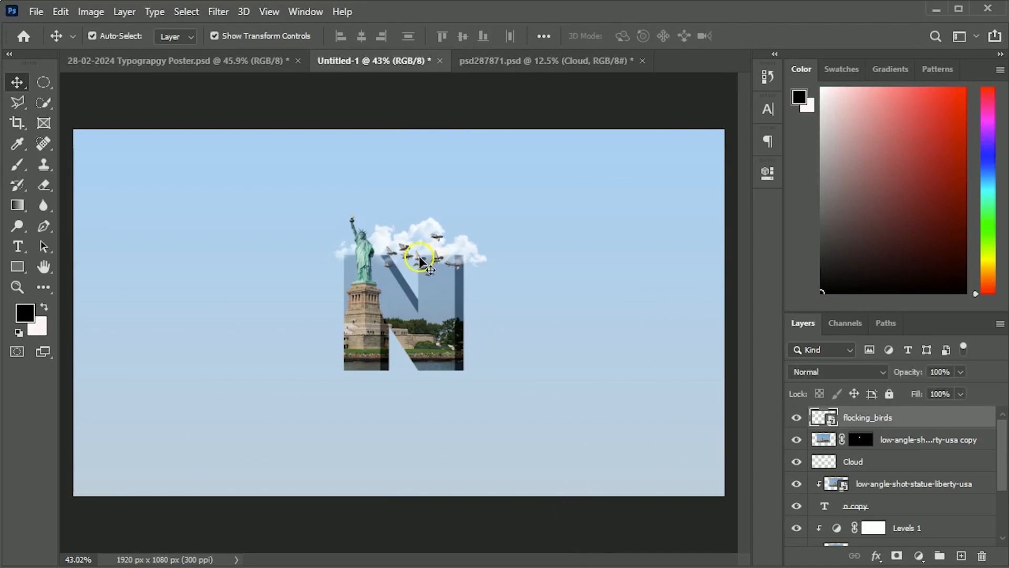
pyautogui.click(568, 532)
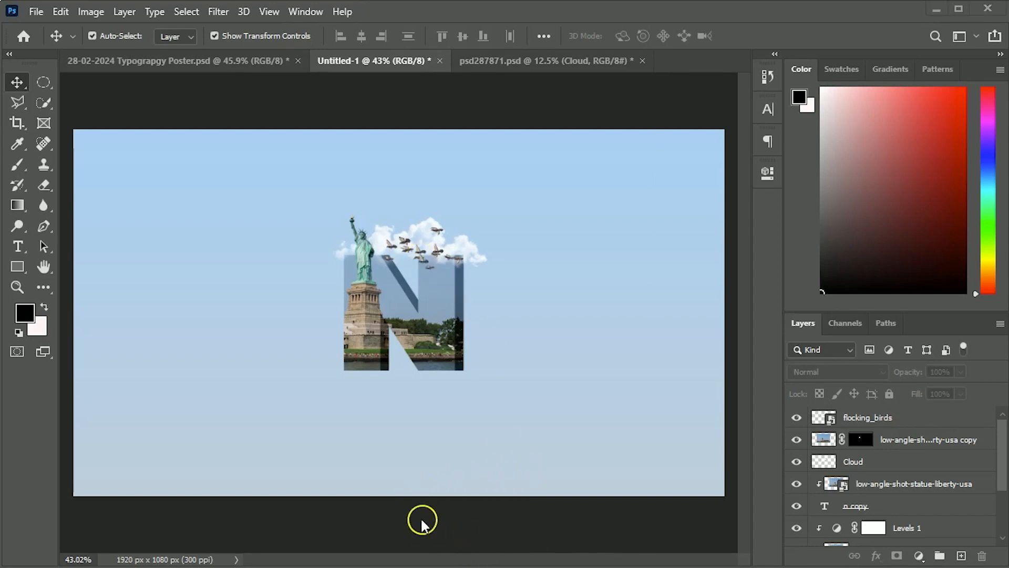
# On a new layer, paint a single soft black dab over the N's centre with the Brush at size 600
pyautogui.click(961, 556)
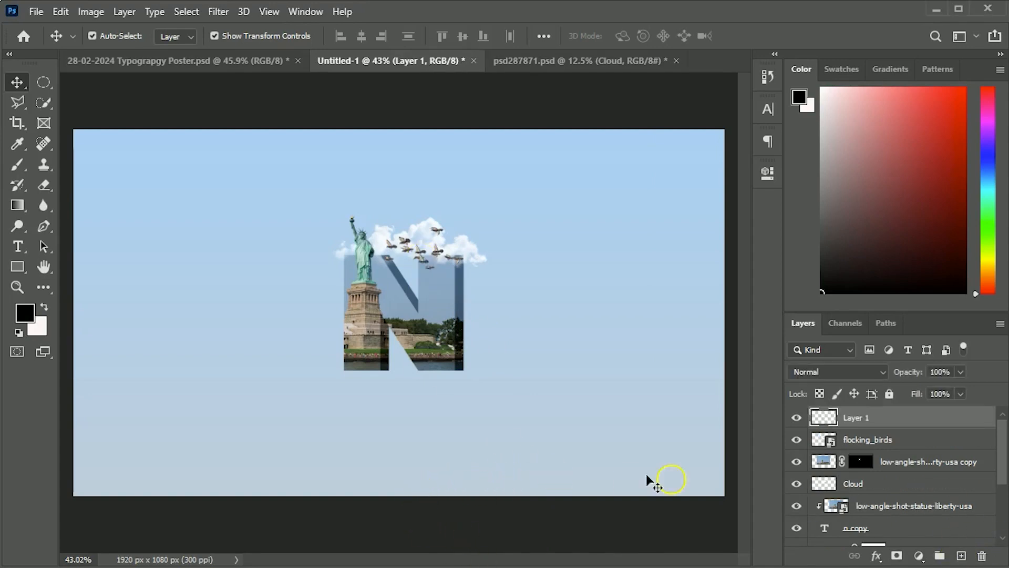
pyautogui.click(18, 165)
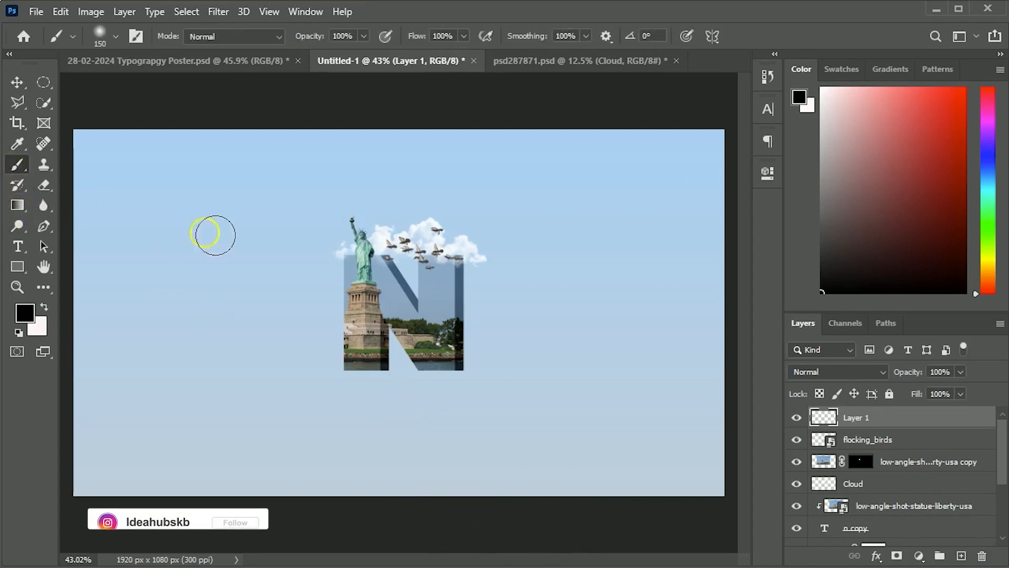
pyautogui.press(']')
pyautogui.press(']')
pyautogui.press(']')
pyautogui.press(']')
pyautogui.press(']')
pyautogui.press(']')
pyautogui.click(402, 304)
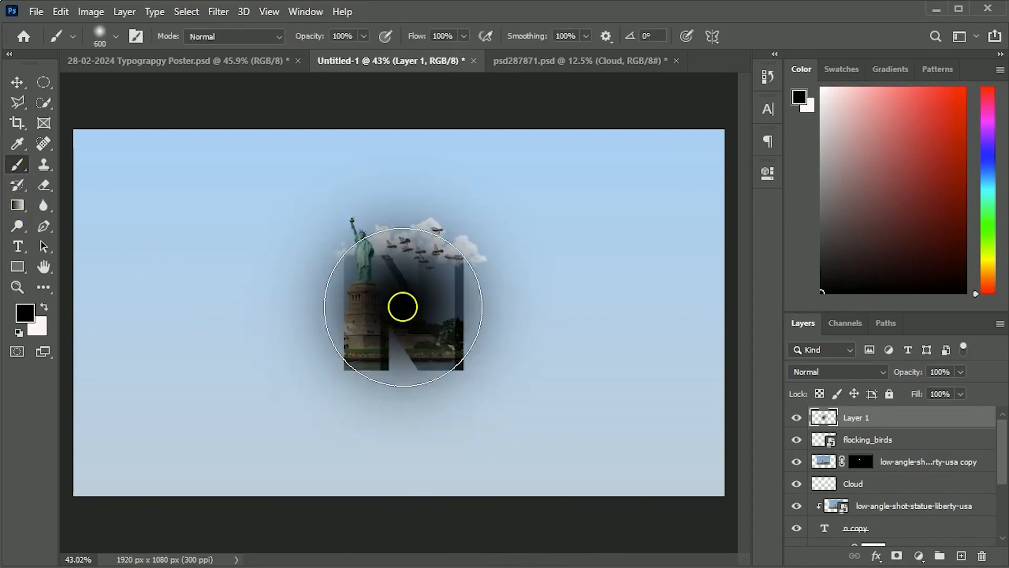
# Squash the black dab to 6.47% height, place it beneath the N as a shadow and set its opacity to 57%
pyautogui.press('v')
pyautogui.moveTo(407, 142)
pyautogui.mouseDown()
pyautogui.moveTo(405, 450)
pyautogui.moveTo(415, 389)
pyautogui.moveTo(420, 396)
pyautogui.mouseUp()
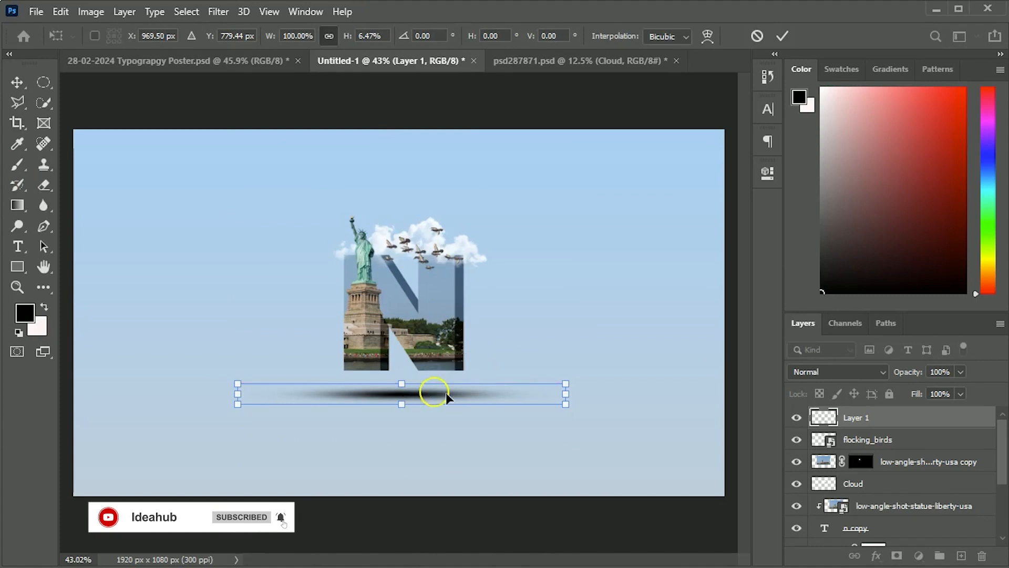
pyautogui.moveTo(905, 371); pyautogui.dragTo(879, 373)
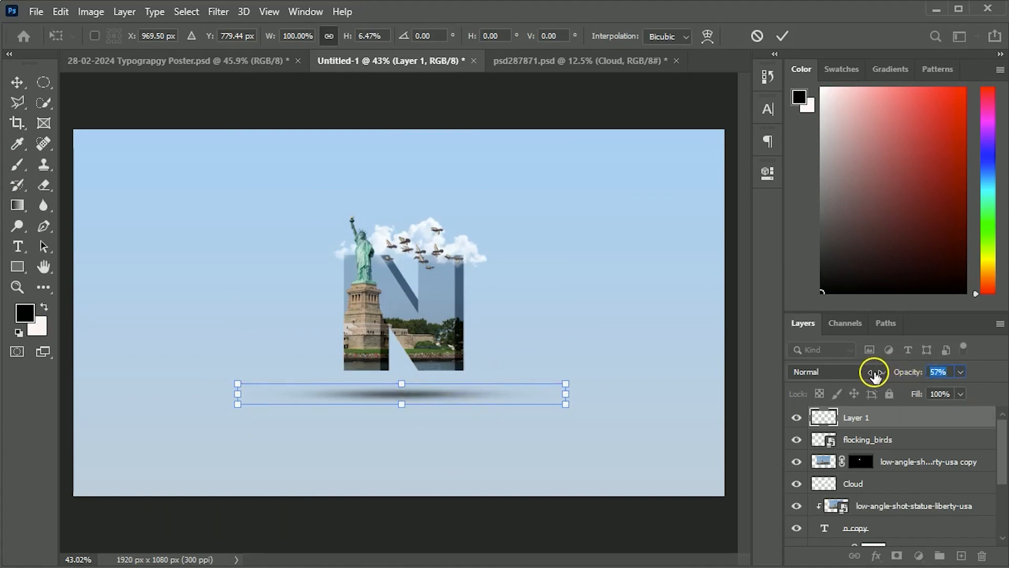
pyautogui.press('Return')
pyautogui.click(481, 532)
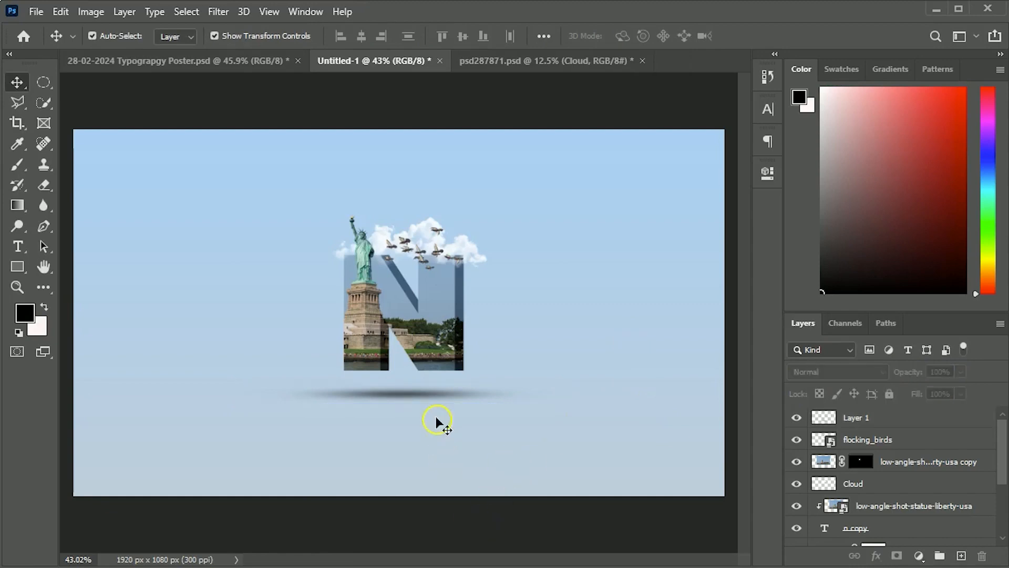
# Move the shadow up close beneath the N, leaving a small gap below the letter
pyautogui.moveTo(419, 398); pyautogui.dragTo(418, 387)
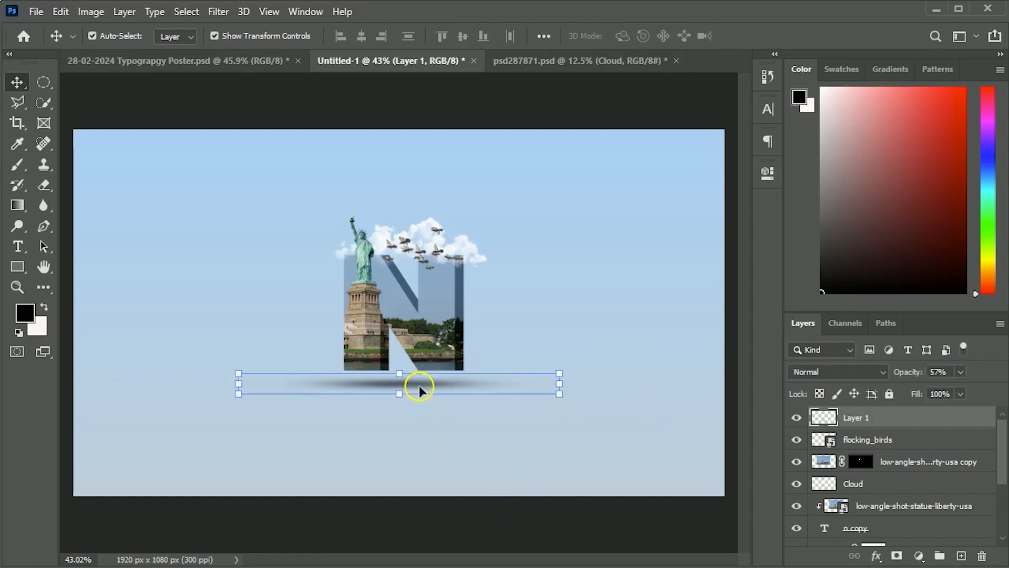
pyautogui.press('Down')
pyautogui.press('Down')
pyautogui.press('Down')
pyautogui.press('Down')
pyautogui.press('Down')
pyautogui.press('Down')
pyautogui.press('Down')
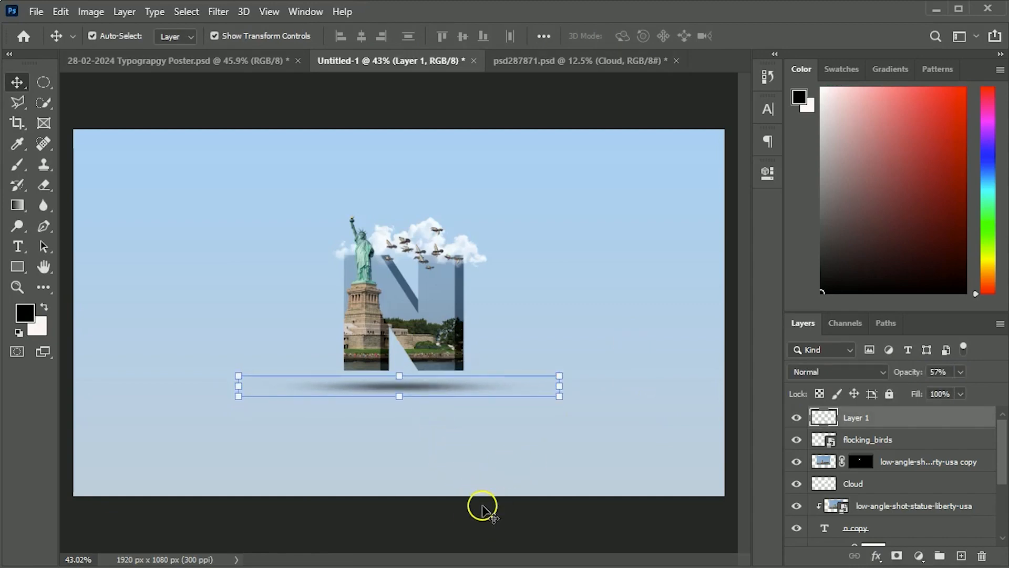
pyautogui.click(482, 508)
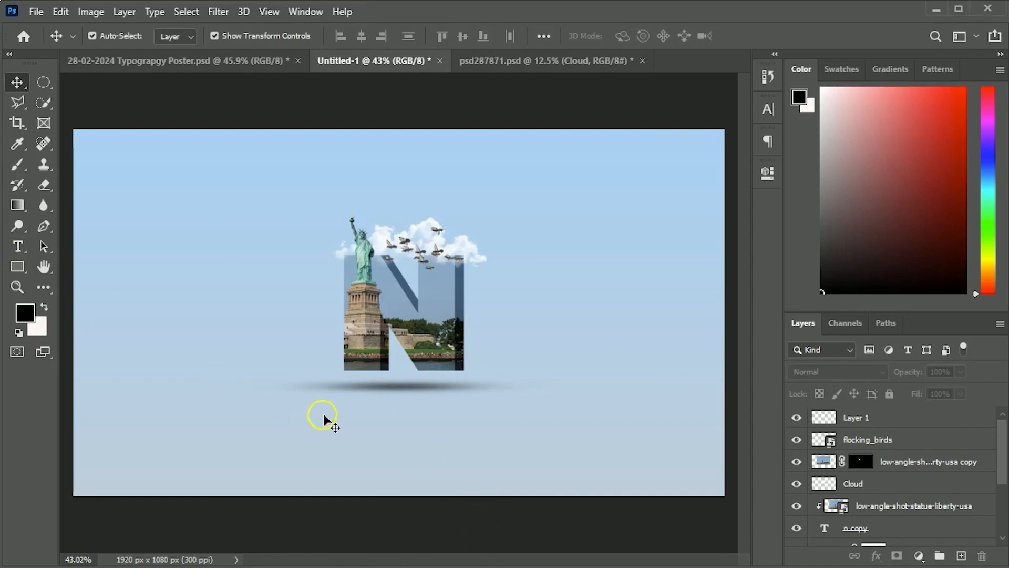
# Add the text "new york" in Poppins Black on an empty area of the canvas beside the N
pyautogui.press('t')
pyautogui.click(368, 437)
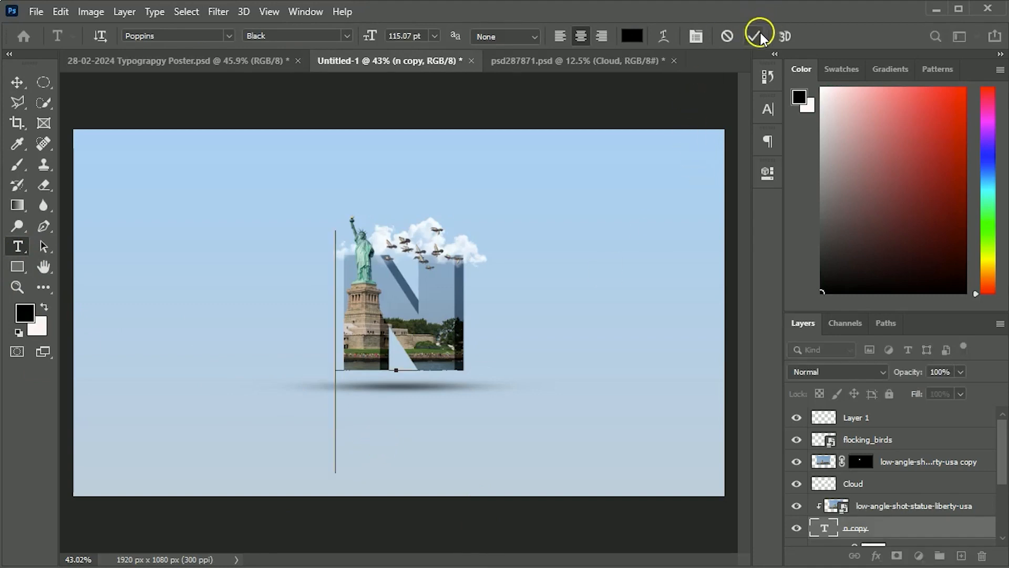
pyautogui.click(759, 34)
pyautogui.click(148, 322)
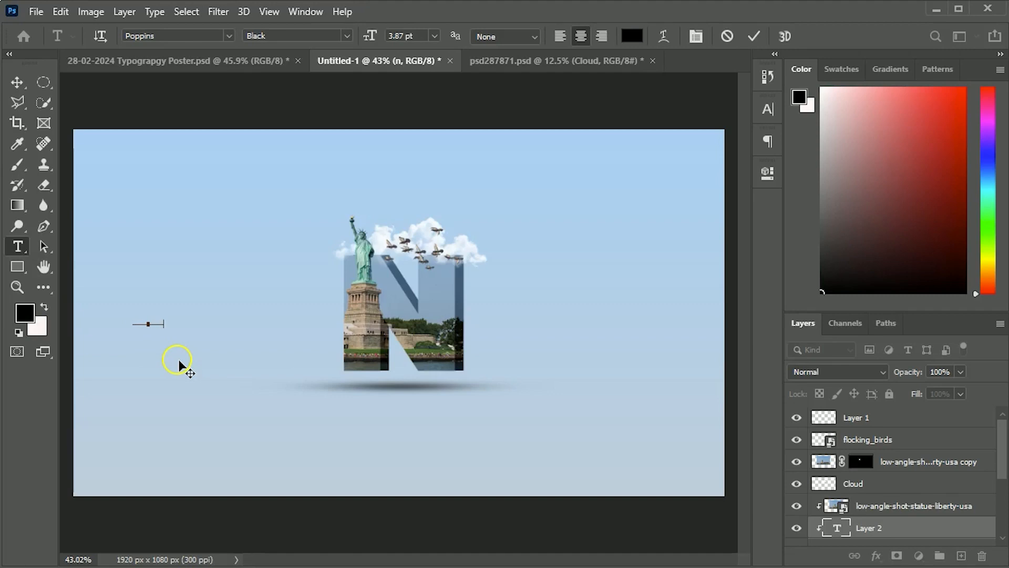
pyautogui.click(20, 80)
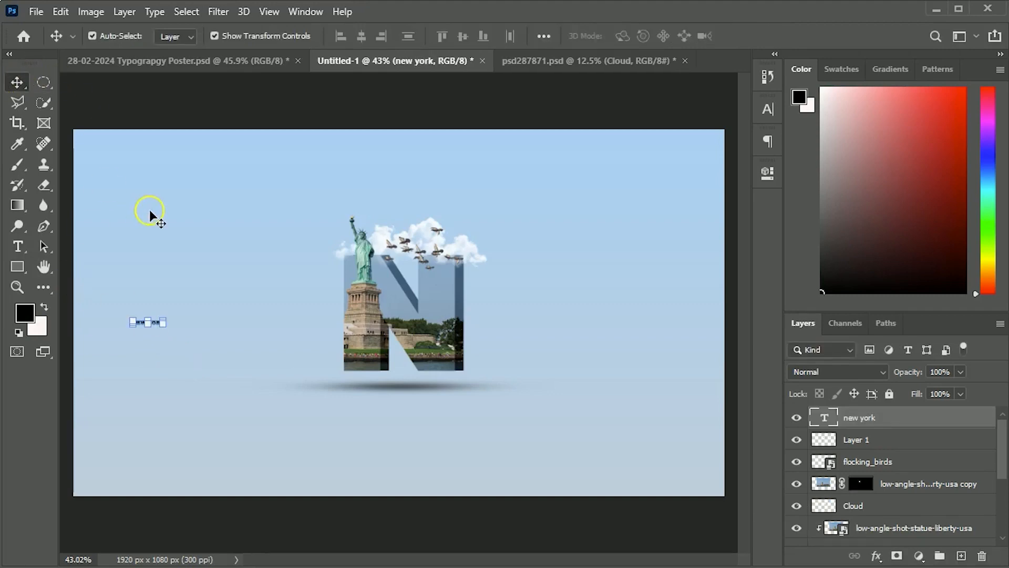
# Enlarge the NEW YORK text to about 6.8 pt and place it beneath the N's shadow
pyautogui.hotkey('ctrl', 't')
pyautogui.moveTo(164, 325); pyautogui.dragTo(418, 415)
pyautogui.press('Return')
# Set the NEW YORK text's tracking to 1180 and move it slightly up towards the shadow
pyautogui.press('t')
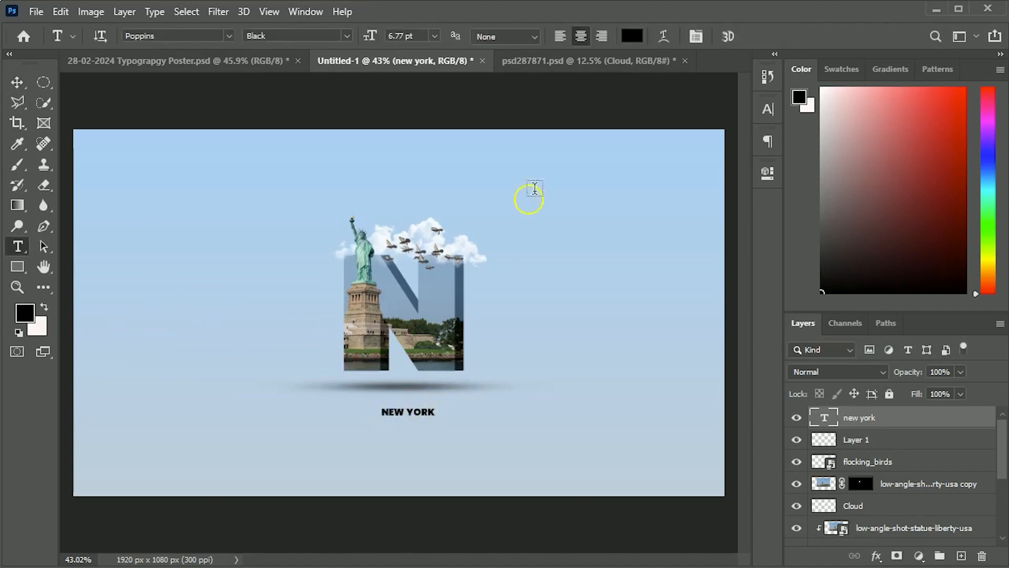
pyautogui.click(696, 36)
pyautogui.moveTo(697, 163); pyautogui.dragTo(741, 177)
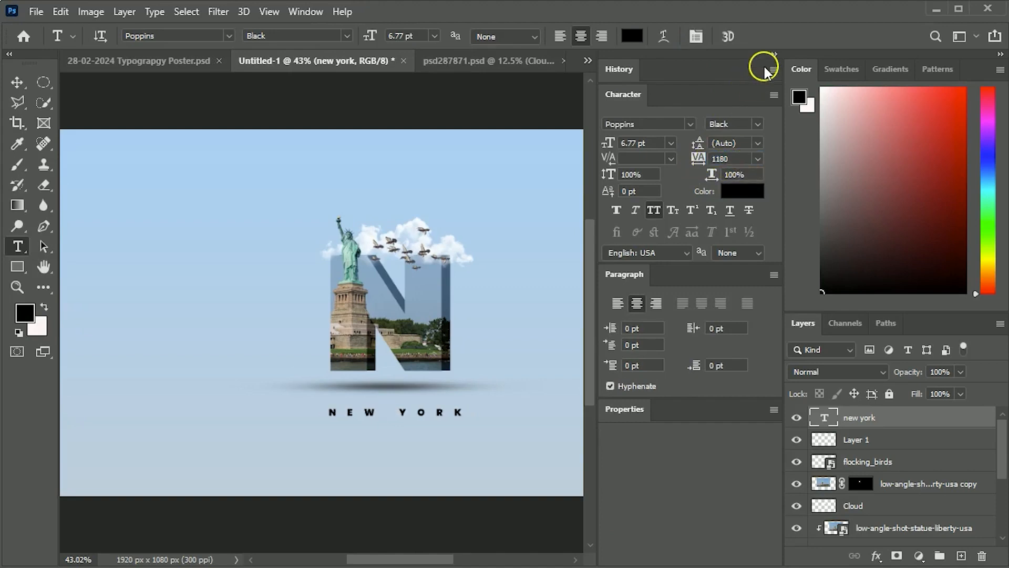
pyautogui.click(774, 54)
pyautogui.press('v')
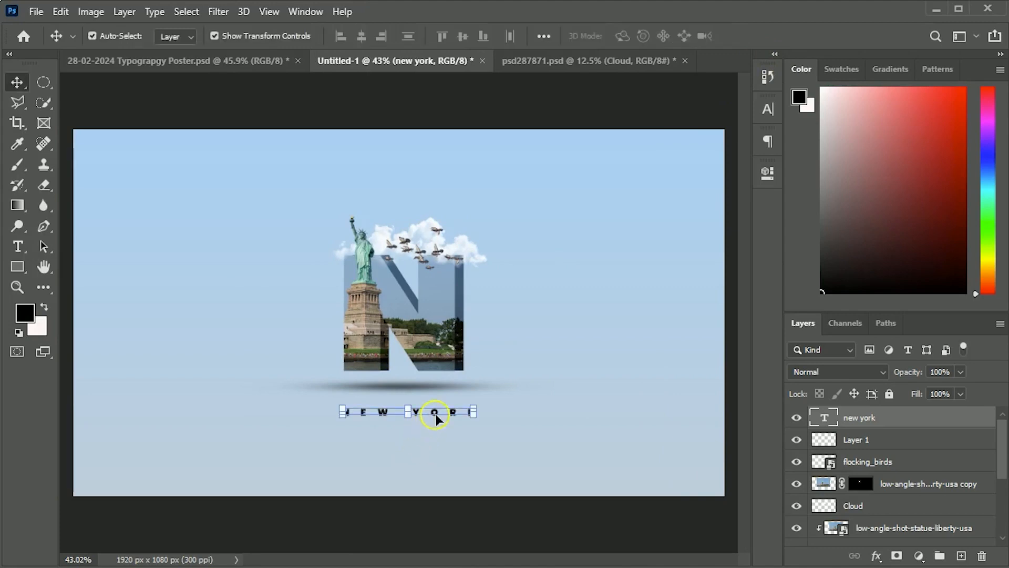
pyautogui.click(418, 520)
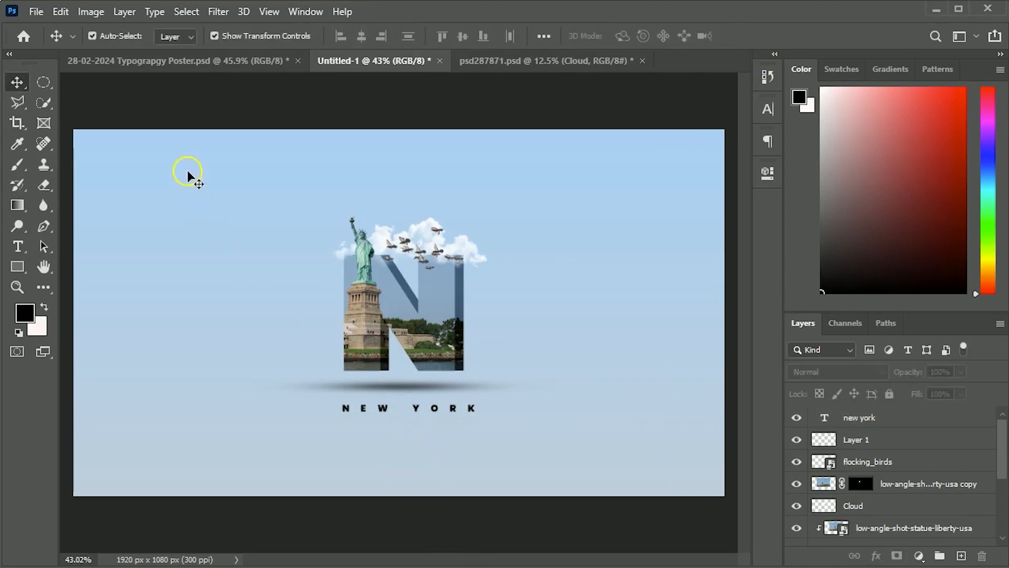
# Paste the copied US flag, scale it down and place it beside the NEW YORK text
pyautogui.hotkey('ctrl', 'v')
pyautogui.hotkey('ctrl', 't')
pyautogui.moveTo(534, 382); pyautogui.dragTo(263, 403)
pyautogui.press('Return')
# Draw a thin horizontal rectangle of about 161 × 8 px beneath the word NEW
pyautogui.hotkey('ctrl', '+')
pyautogui.hotkey('ctrl', '+')
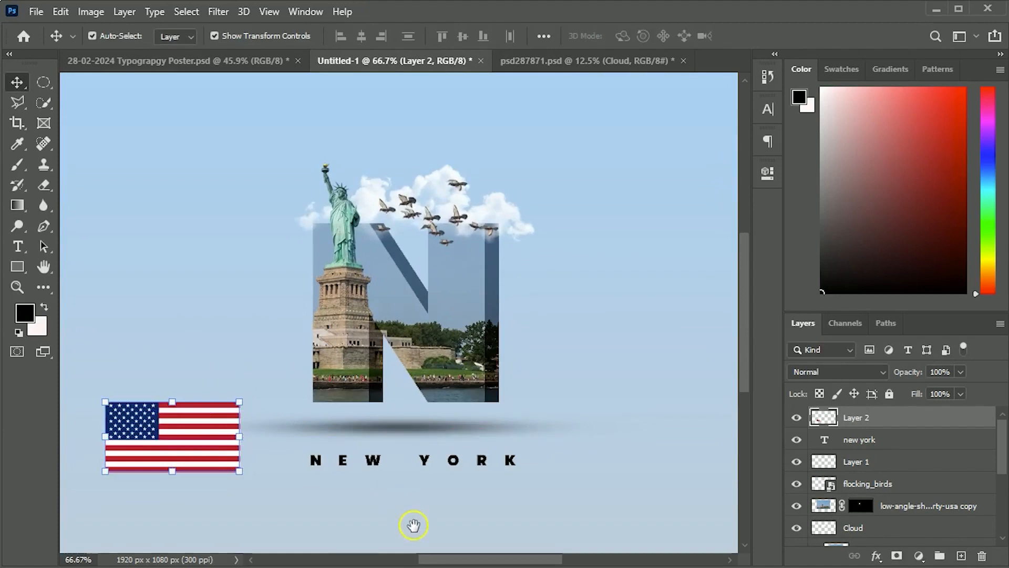
pyautogui.moveTo(401, 506); pyautogui.dragTo(372, 449)
pyautogui.click(18, 266)
pyautogui.moveTo(270, 420); pyautogui.dragTo(354, 423)
# Fill the thin rectangle with the red sampled from the flag's stripes
pyautogui.click(544, 267)
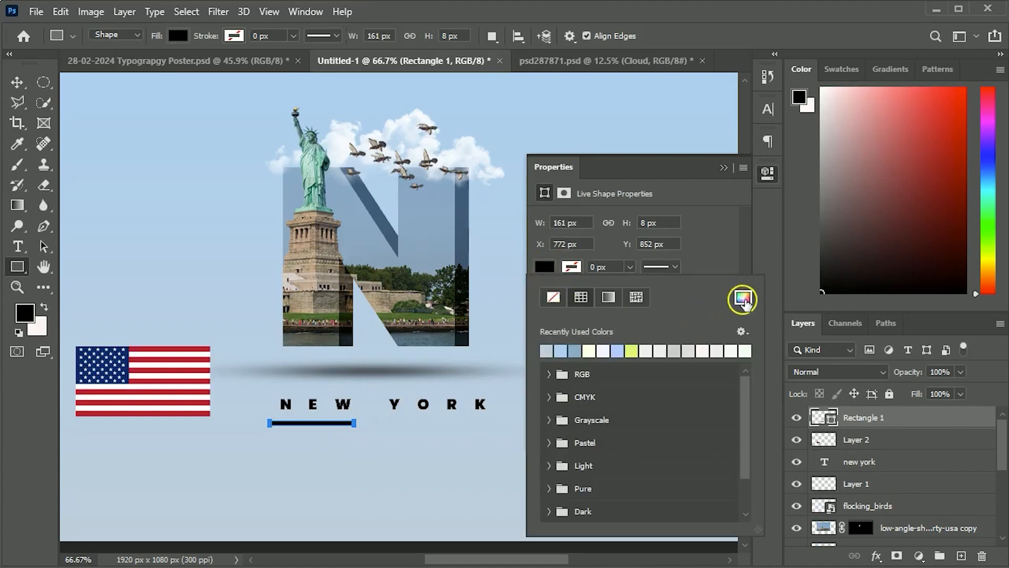
pyautogui.click(741, 298)
pyautogui.click(188, 384)
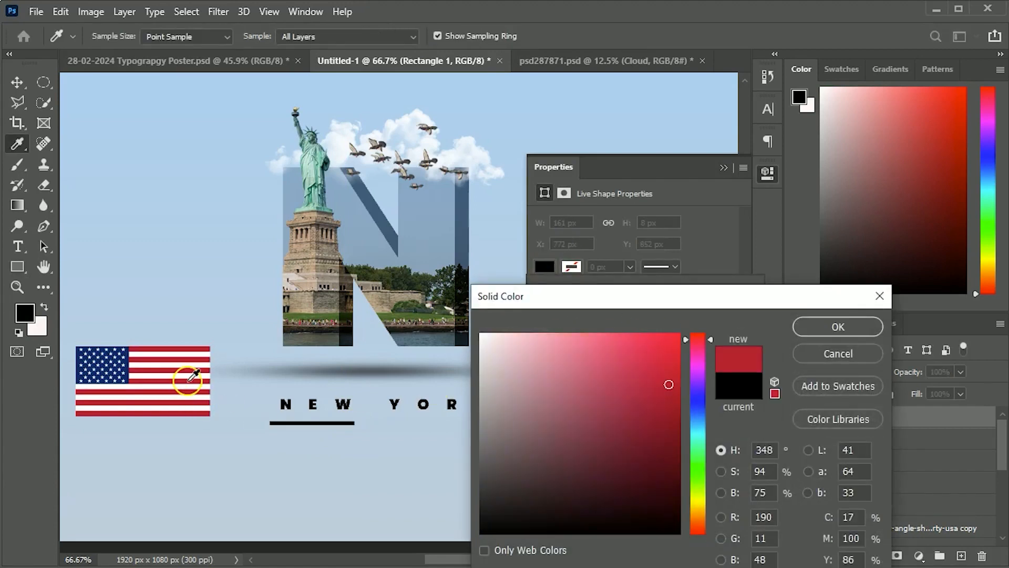
pyautogui.click(837, 326)
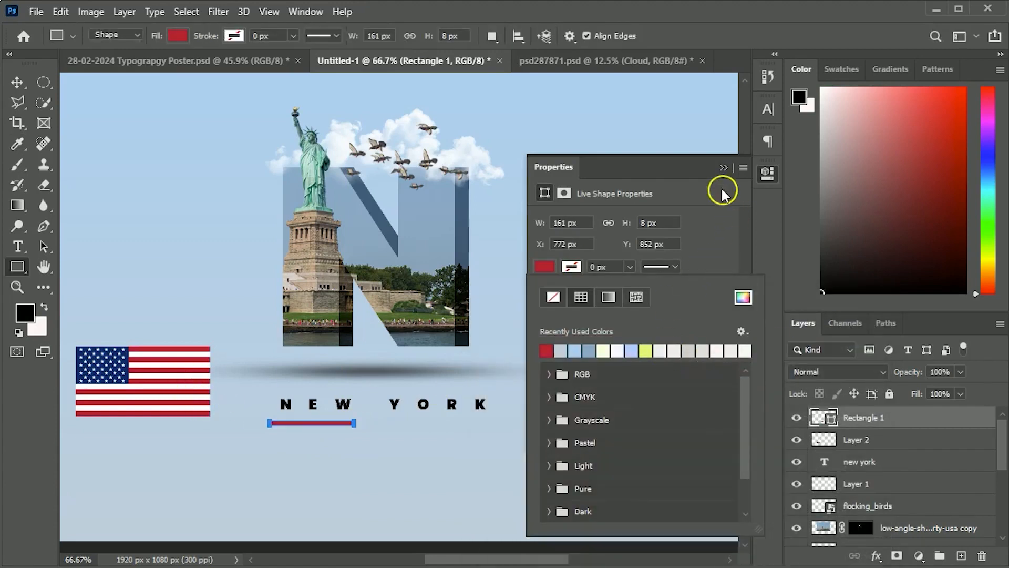
pyautogui.click(723, 168)
pyautogui.press('v')
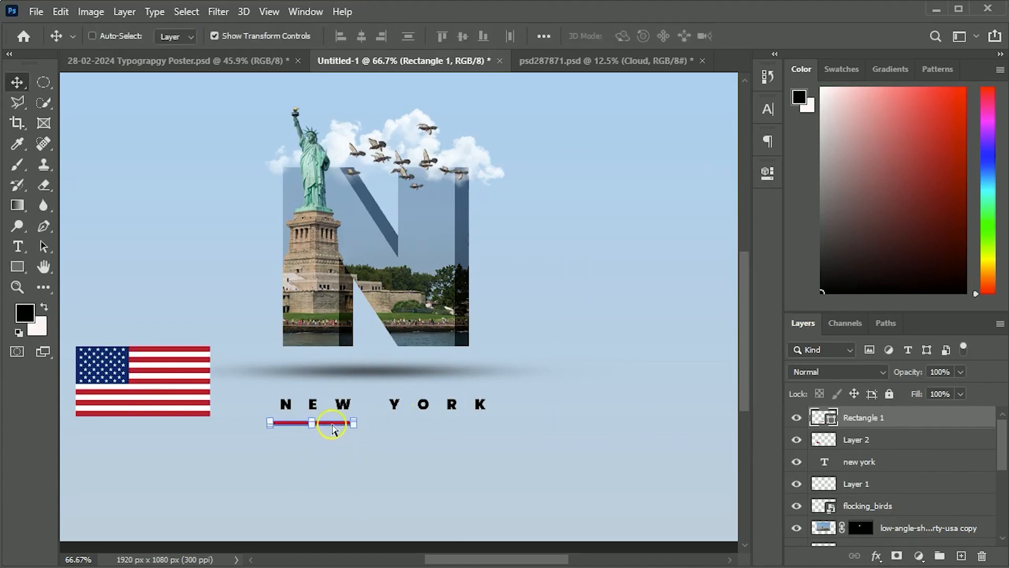
# Duplicate the red bar and place the copy end to end with it beneath the NEW YORK text
pyautogui.hotkey('ctrl', '+')
pyautogui.hotkey('ctrl', '+')
pyautogui.moveTo(327, 489); pyautogui.dragTo(601, 244)
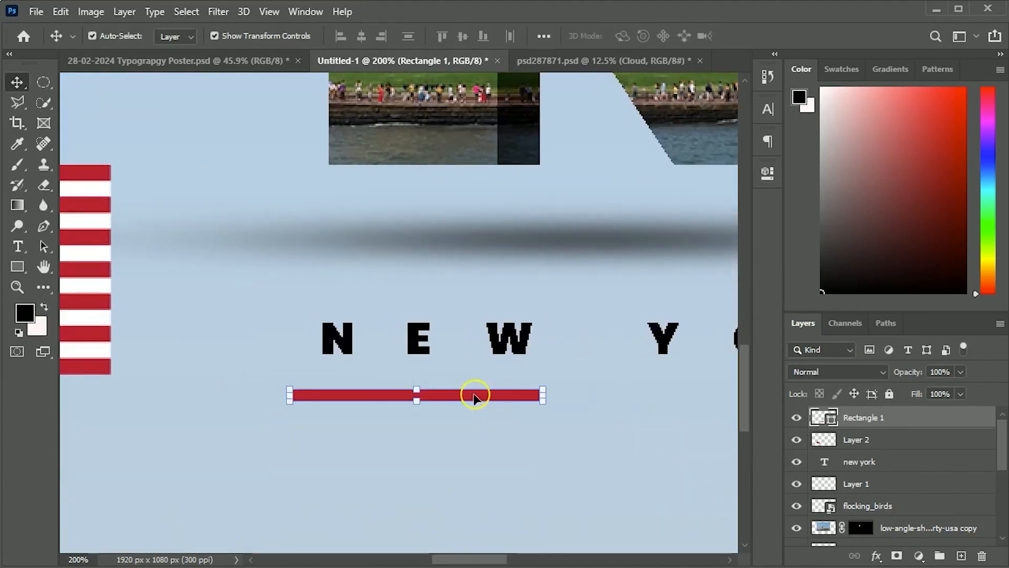
pyautogui.moveTo(391, 402); pyautogui.dragTo(637, 396)
pyautogui.scroll(1, 615, 462)
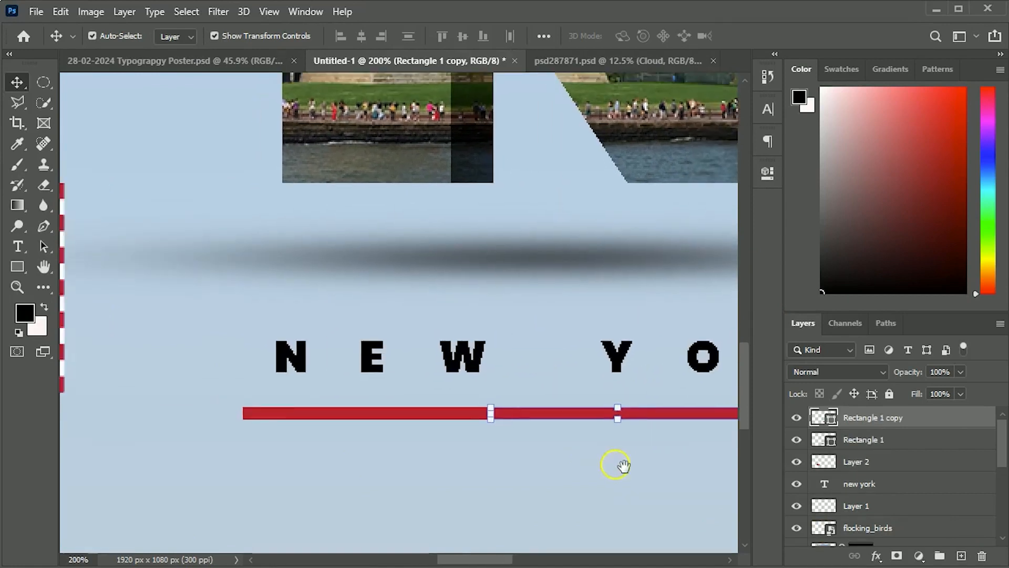
# Recolour the duplicated bar with the white sampled from the flag's stripes
pyautogui.hotkey('ctrl', '1')
pyautogui.doubleClick(825, 418)
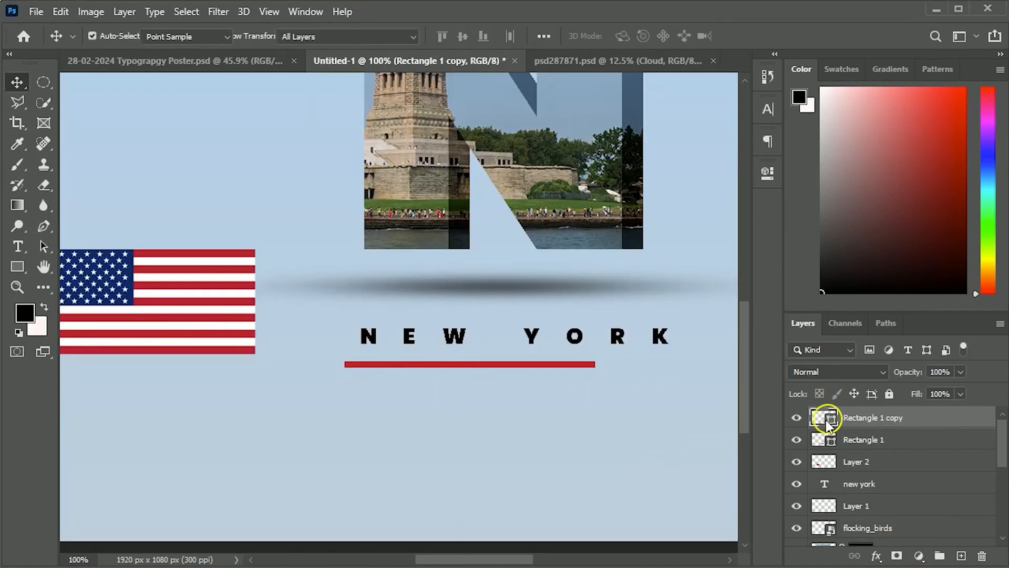
pyautogui.click(207, 287)
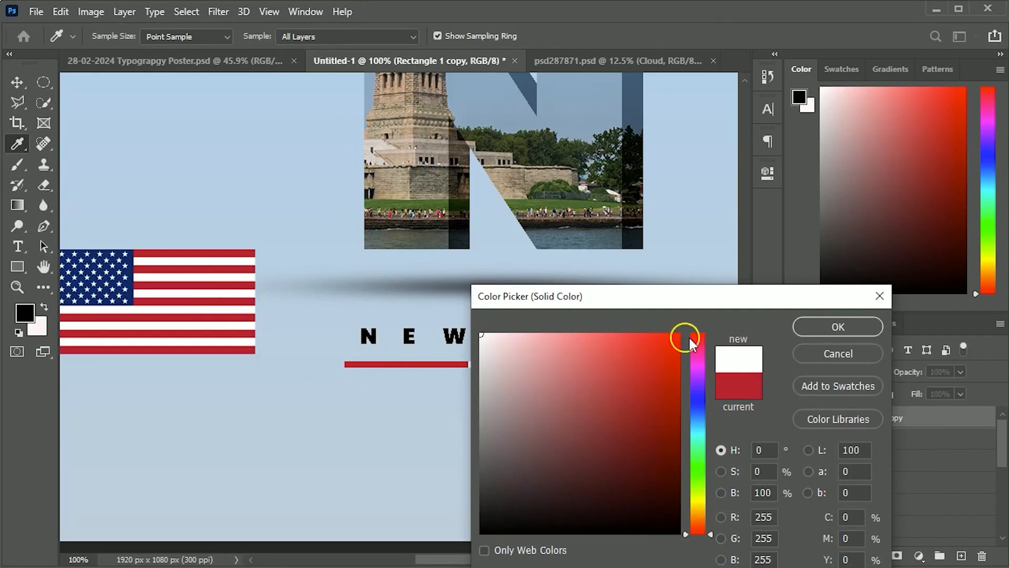
pyautogui.click(838, 326)
# Duplicate the white bar to continue the line and recolour the copy with the flag's dark blue
pyautogui.moveTo(504, 365); pyautogui.dragTo(631, 367)
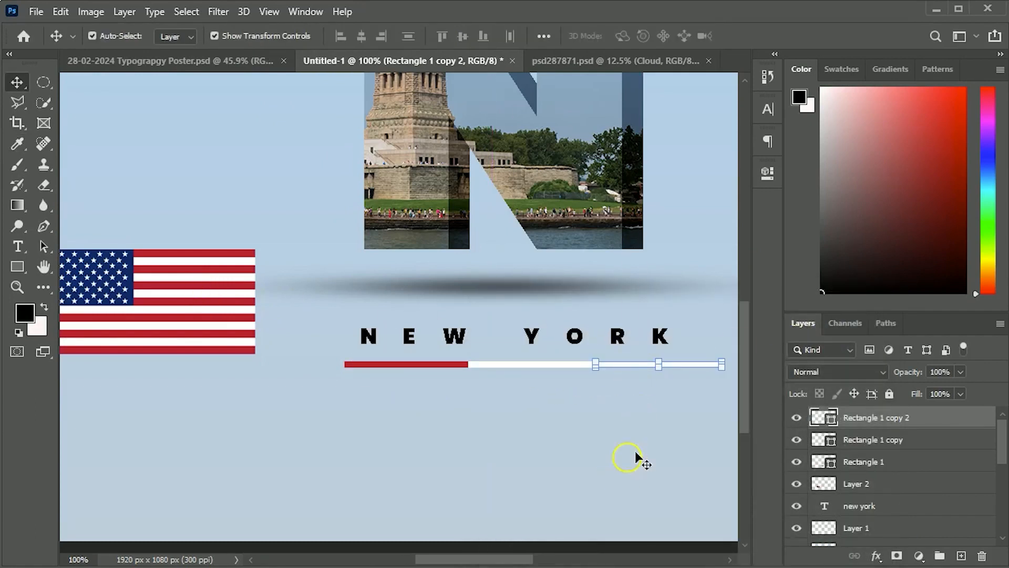
pyautogui.doubleClick(826, 420)
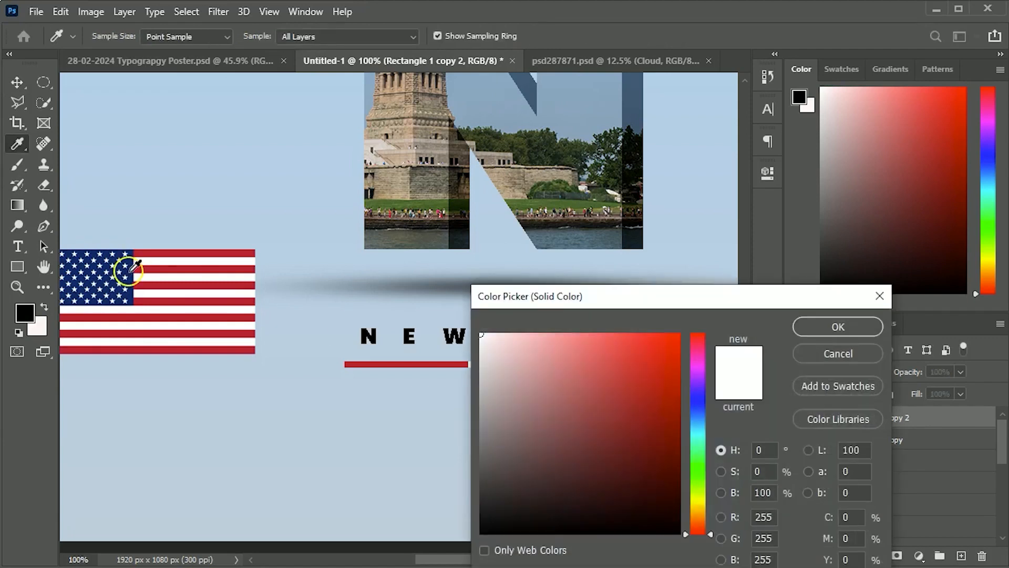
pyautogui.click(129, 270)
pyautogui.click(831, 332)
pyautogui.press('v')
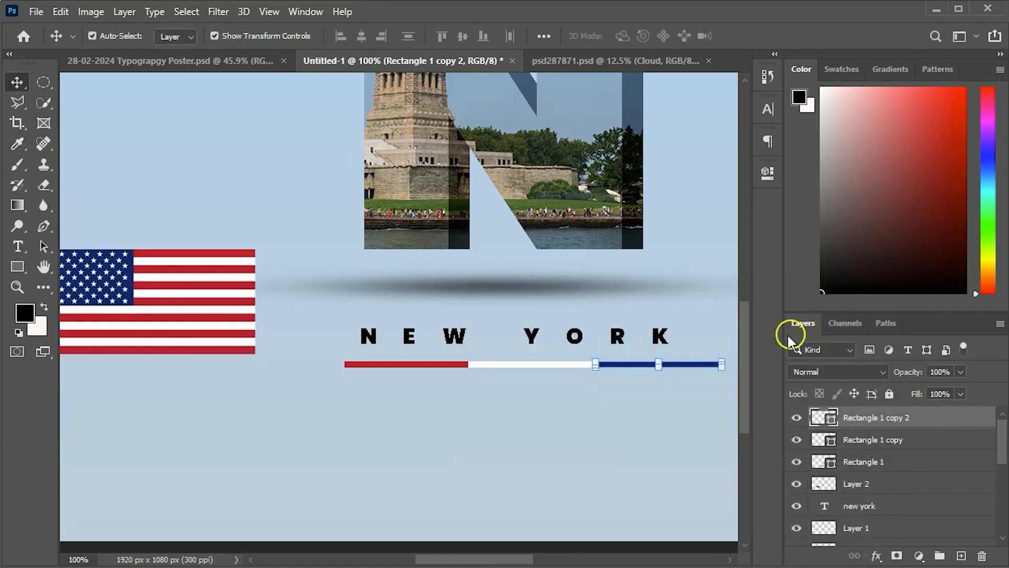
# Delete the US flag from the canvas
pyautogui.click(140, 296)
pyautogui.press('Delete')
pyautogui.scroll(-6, 608, 349)
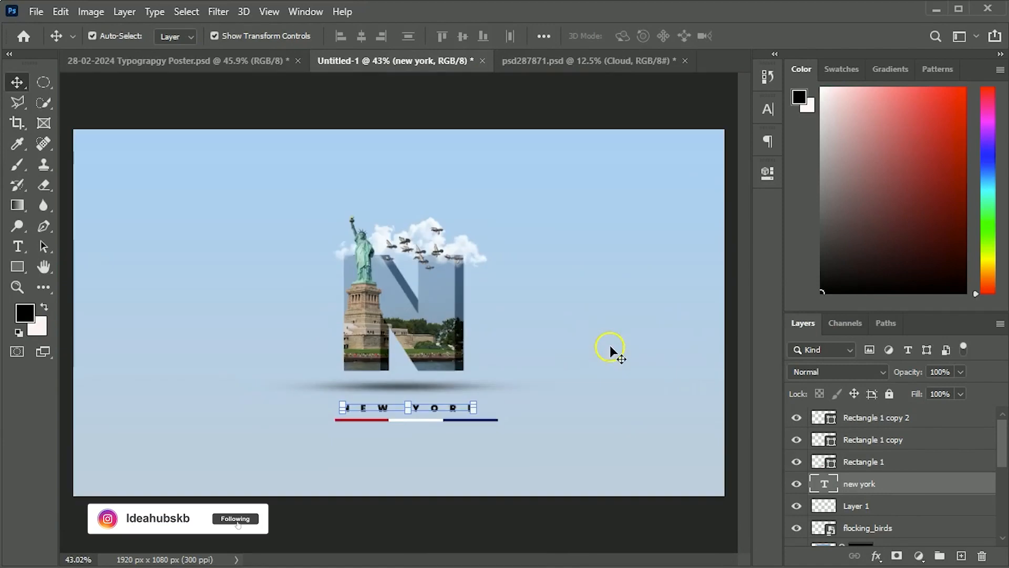
# Centre the NEW YORK text horizontally on the canvas
pyautogui.hotkey('ctrl', 'a')
pyautogui.click(358, 38)
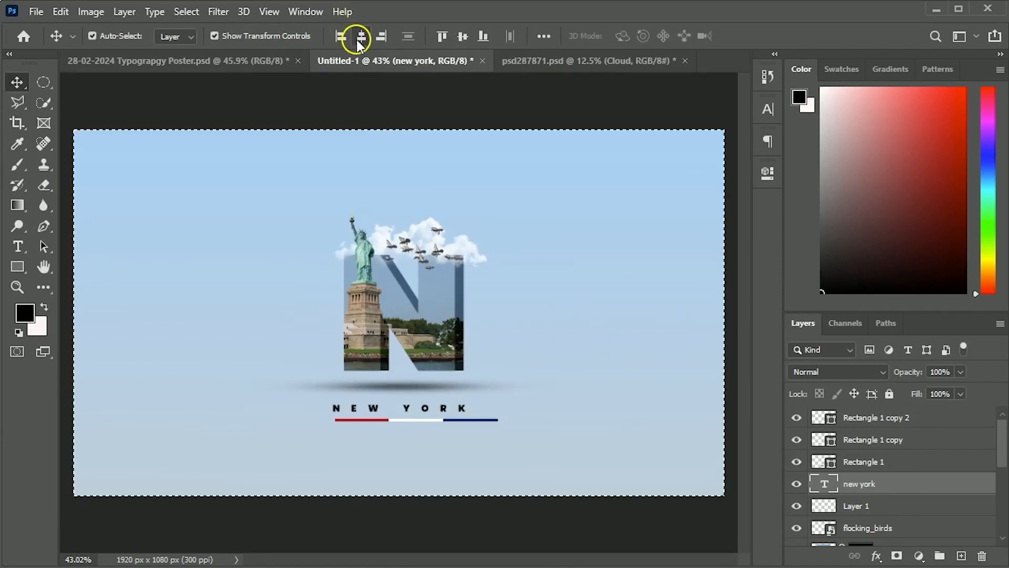
pyautogui.hotkey('ctrl', 'd')
# Convert the three coloured bars into one smart object and centre it horizontally on the canvas
pyautogui.click(894, 419)
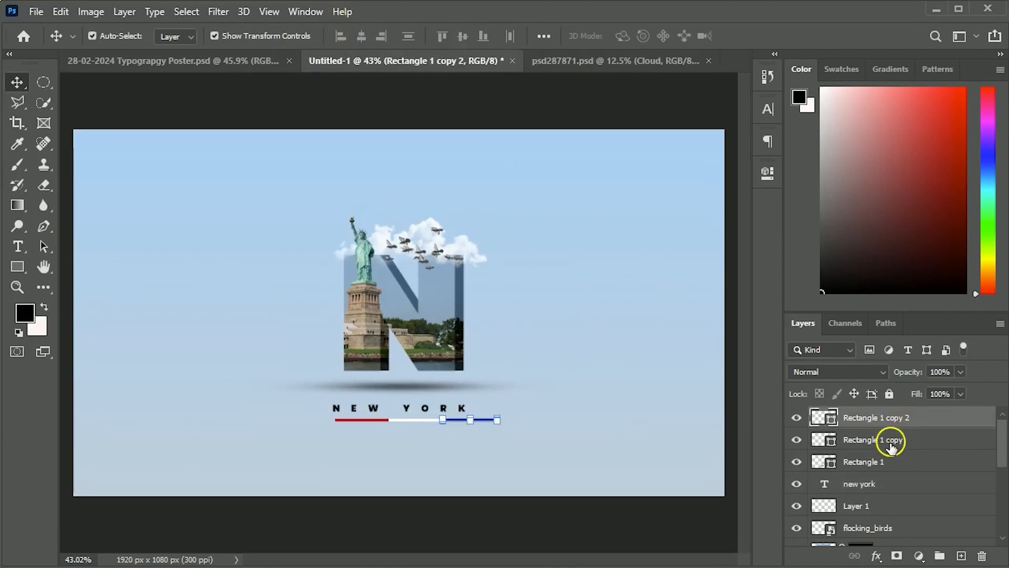
pyautogui.keyDown('shift'); pyautogui.click(889, 459); pyautogui.keyUp('shift')
pyautogui.rightClick(888, 456)
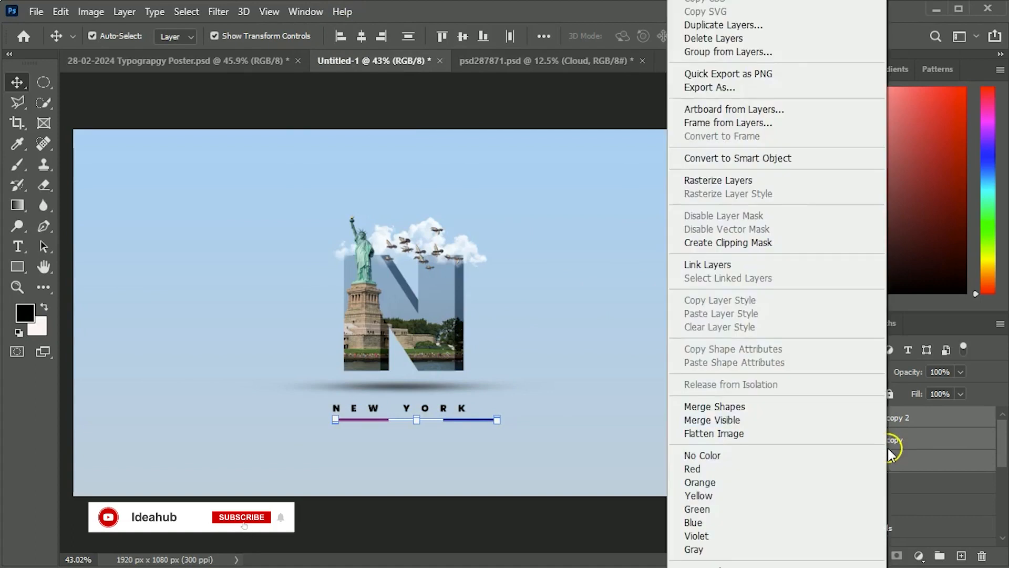
pyautogui.click(737, 160)
pyautogui.hotkey('ctrl', 'a')
pyautogui.click(362, 37)
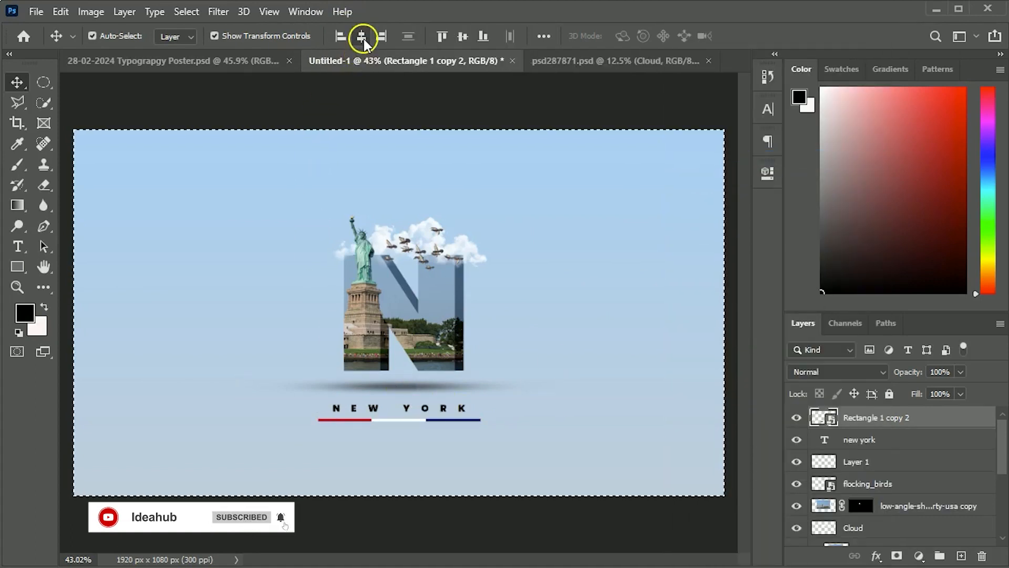
pyautogui.hotkey('ctrl', 'd')
pyautogui.click(412, 523)
# Add the text "usa" in Poppins Black at 3.87 pt on an empty area beside the NEW YORK text
pyautogui.hotkey('ctrl', '+')
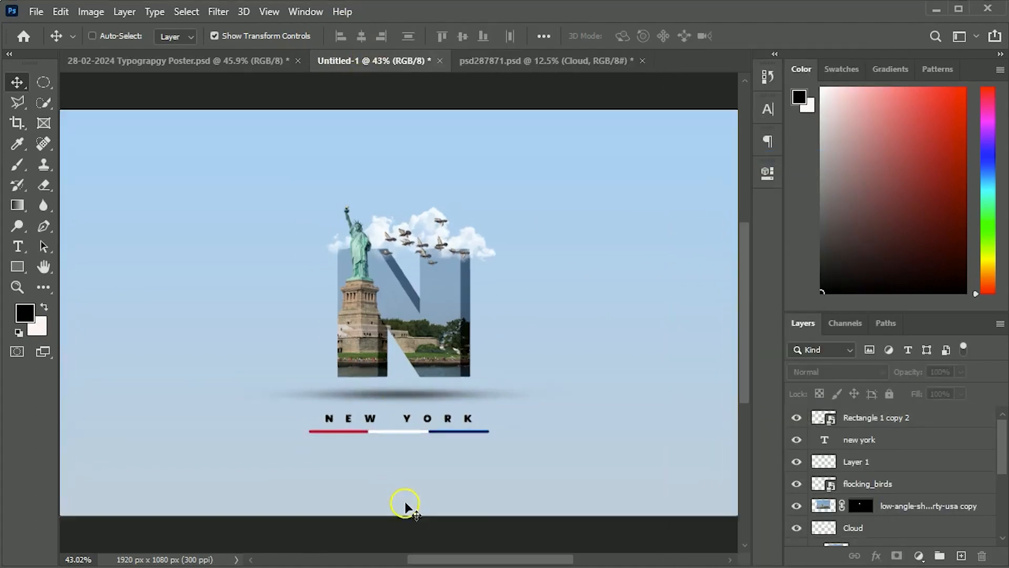
pyautogui.scroll(-3, 406, 462)
pyautogui.press('t')
pyautogui.click(392, 456)
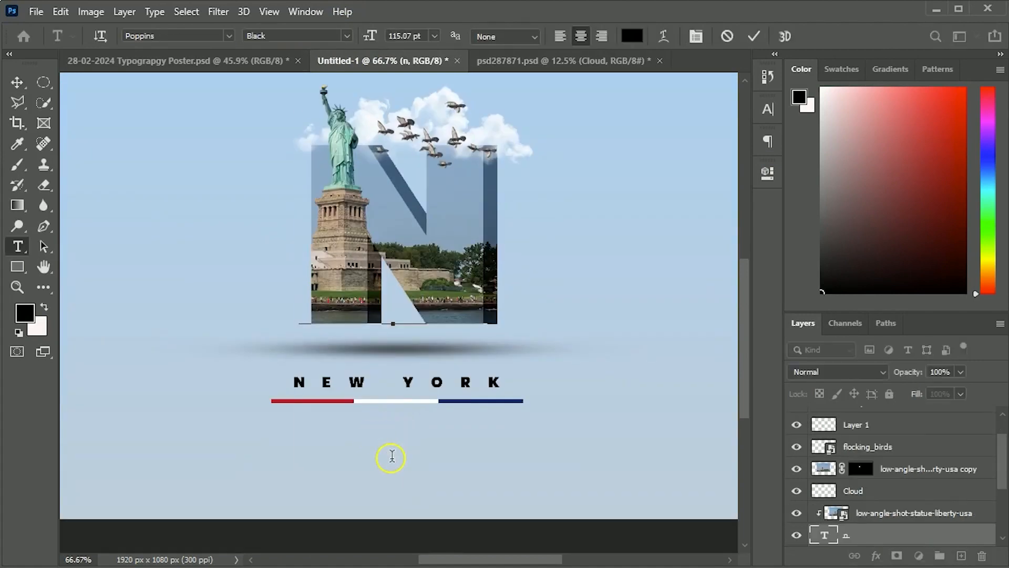
pyautogui.click(754, 37)
pyautogui.click(604, 381)
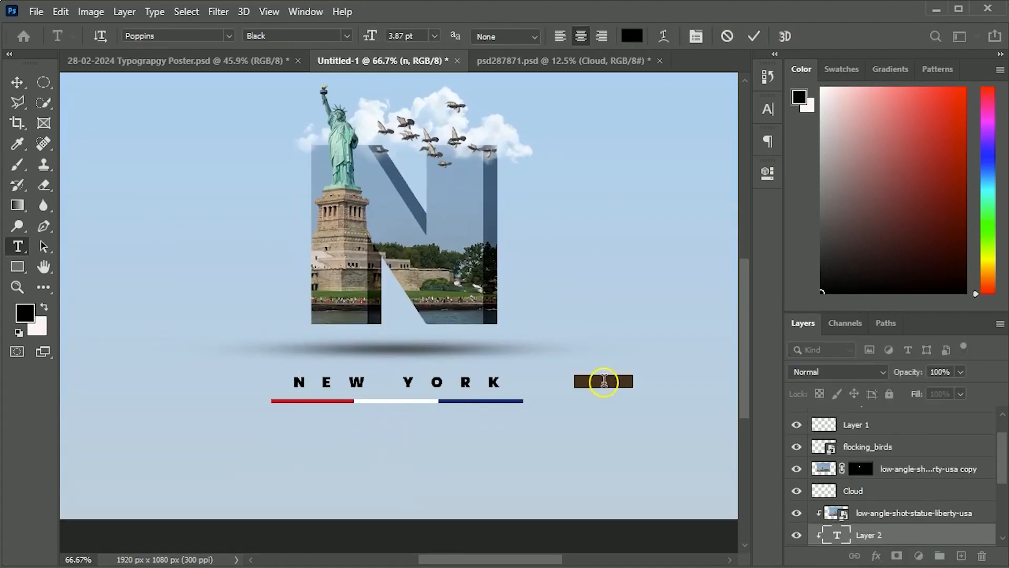
pyautogui.press('BackSpace')
pyautogui.write('usa')
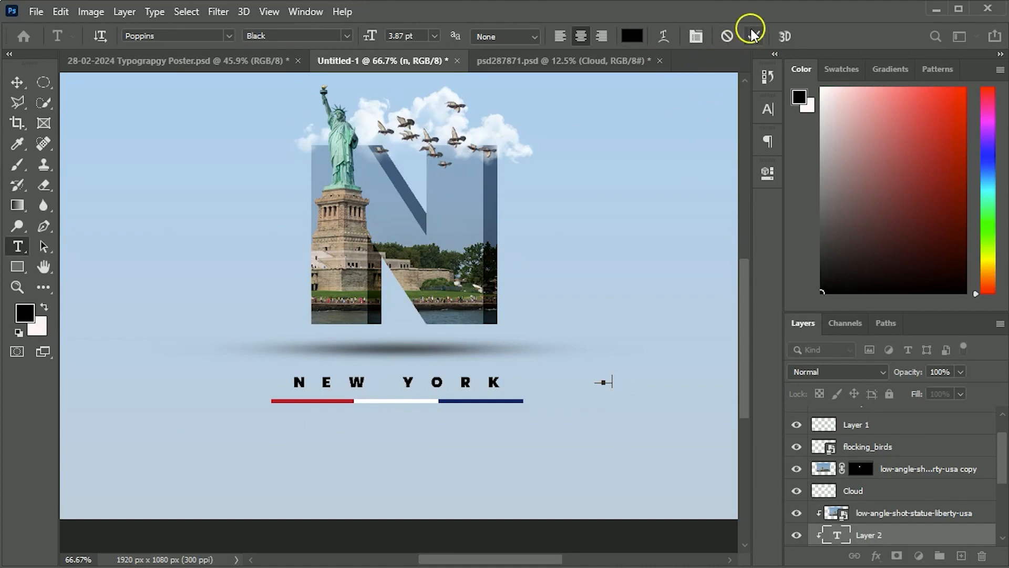
pyautogui.click(753, 35)
pyautogui.press('v')
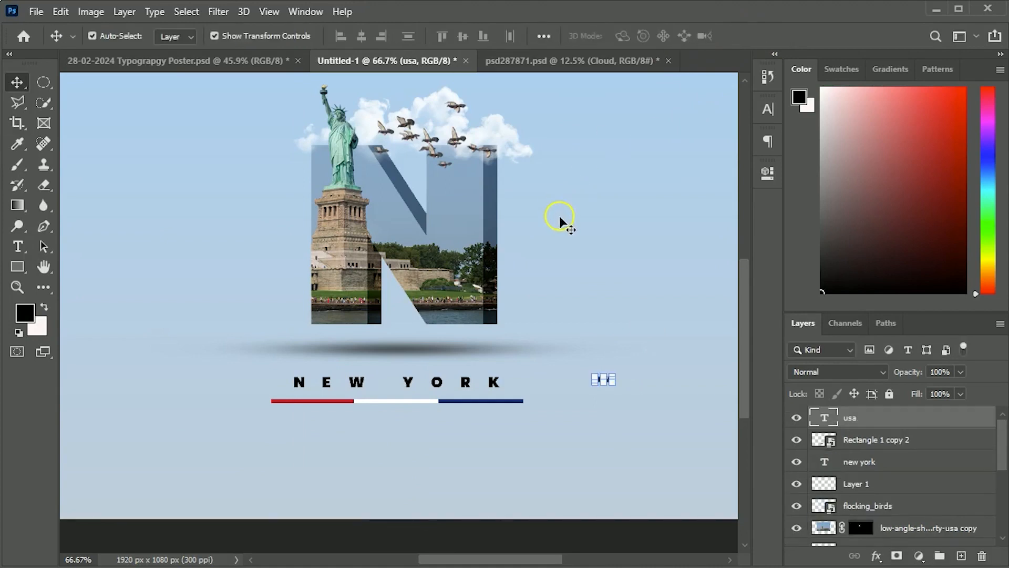
# Enlarge the USA text and place it horizontally centred beneath the red, white and blue line
pyautogui.hotkey('ctrl', 't')
pyautogui.moveTo(616, 386); pyautogui.dragTo(394, 439)
pyautogui.press('Return')
pyautogui.hotkey('ctrl', '0')
pyautogui.hotkey('ctrl', 'a')
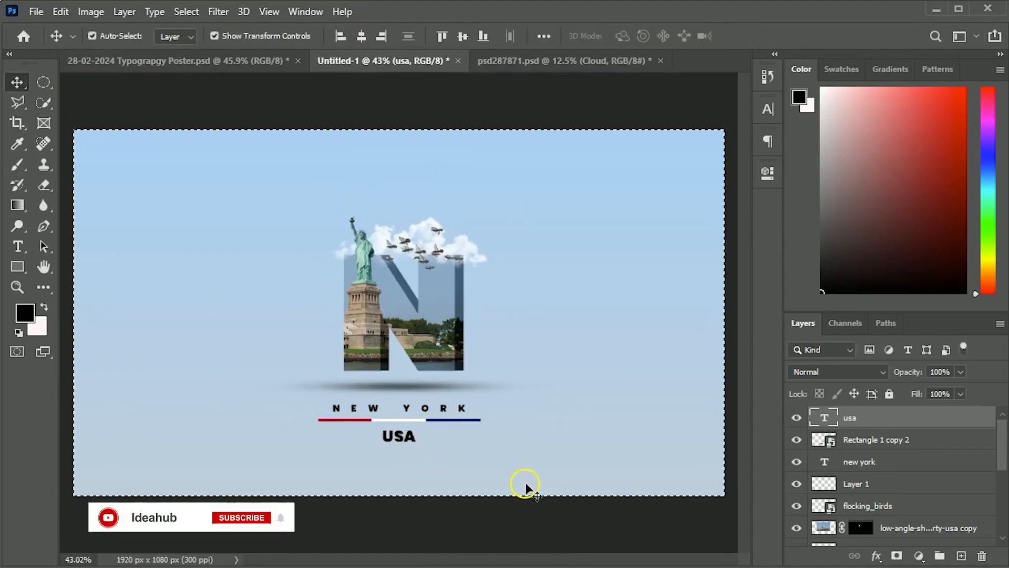
pyautogui.hotkey('ctrl', 'd')
pyautogui.click(686, 531)
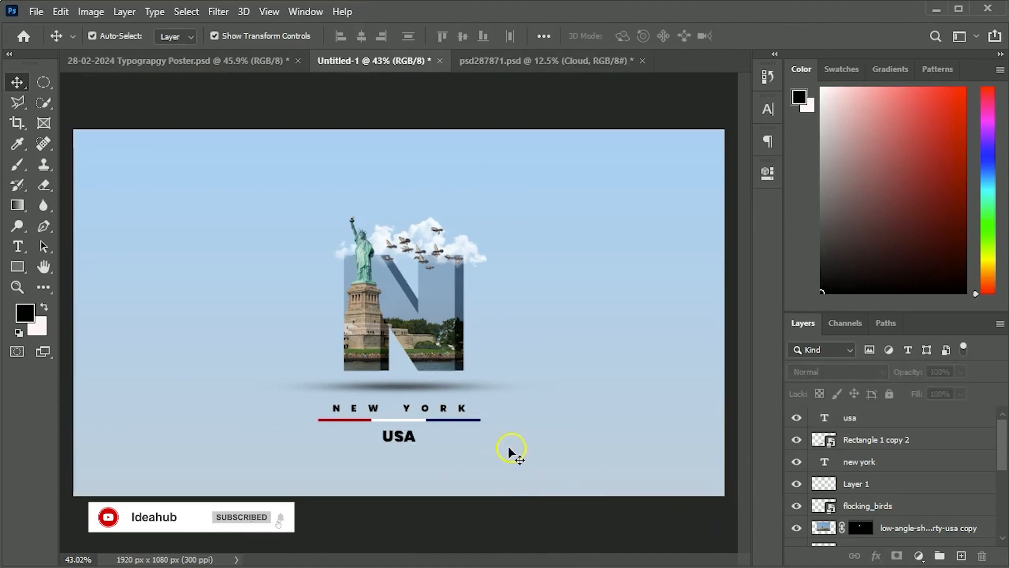
# Rename the layer holding the N's soft black shadow as "Shadow"
pyautogui.scroll(-1, 890, 480)
pyautogui.click(910, 485)
pyautogui.click(910, 465)
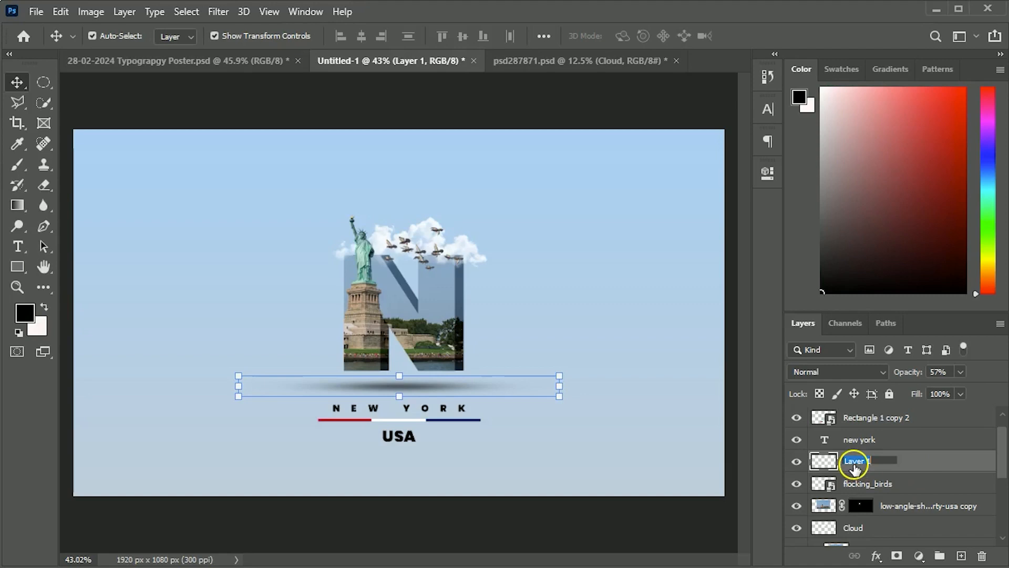
pyautogui.write('Shadow')
pyautogui.press('Return')
# Group all layers from Shadow down to the lowest n text layer, leaving out the gradient fill and background
pyautogui.scroll(-5, 888, 505)
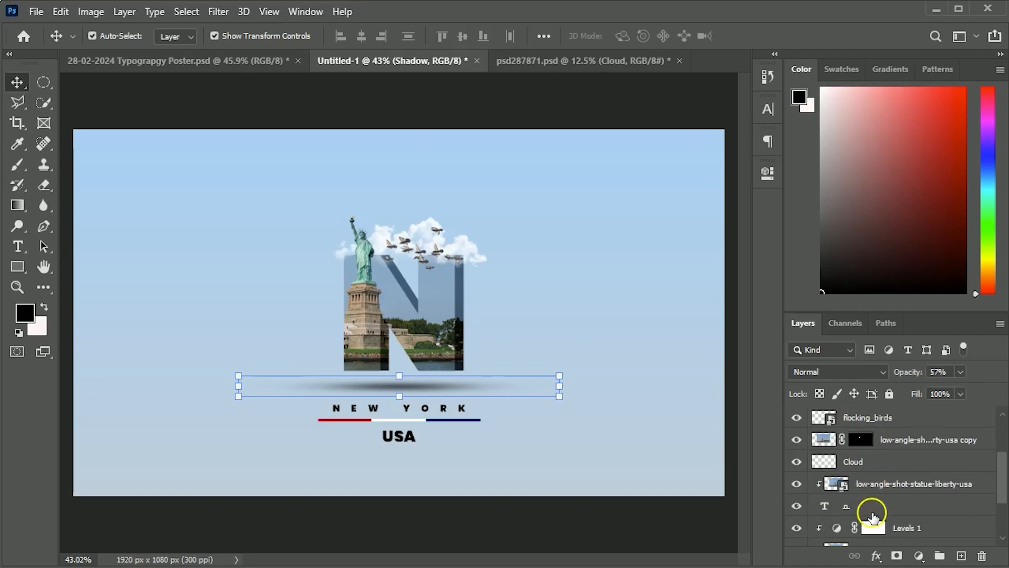
pyautogui.keyDown('shift'); pyautogui.click(892, 492); pyautogui.keyUp('shift')
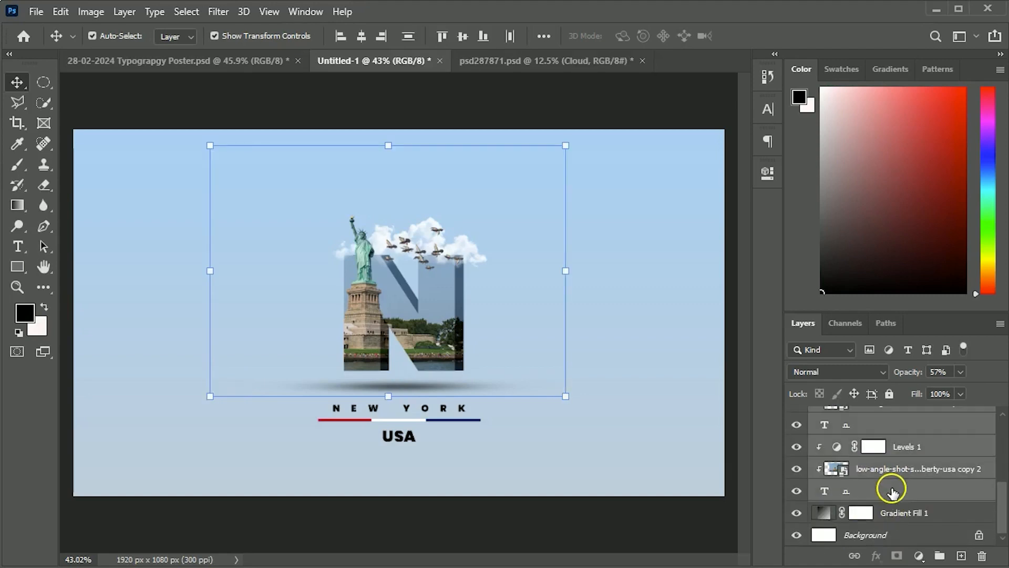
pyautogui.click(939, 555)
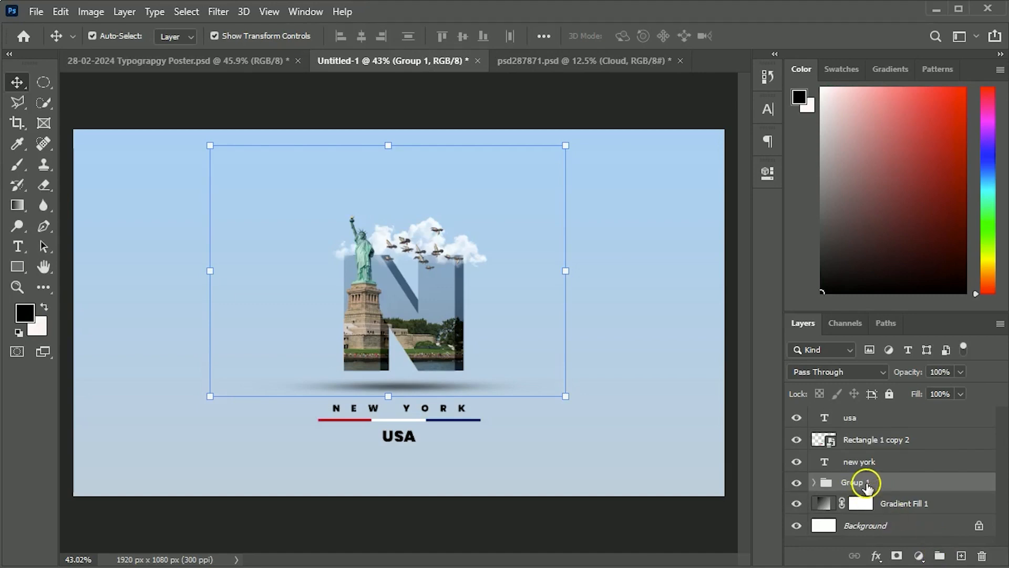
# Shift the grouped N artwork straight up, away from the NEW YORK text
pyautogui.hotkey('shift', 'Up')
pyautogui.hotkey('shift', 'Up')
pyautogui.hotkey('shift', 'Up')
pyautogui.hotkey('shift', 'Up')
pyautogui.hotkey('shift', 'Up')
pyautogui.hotkey('shift', 'Up')
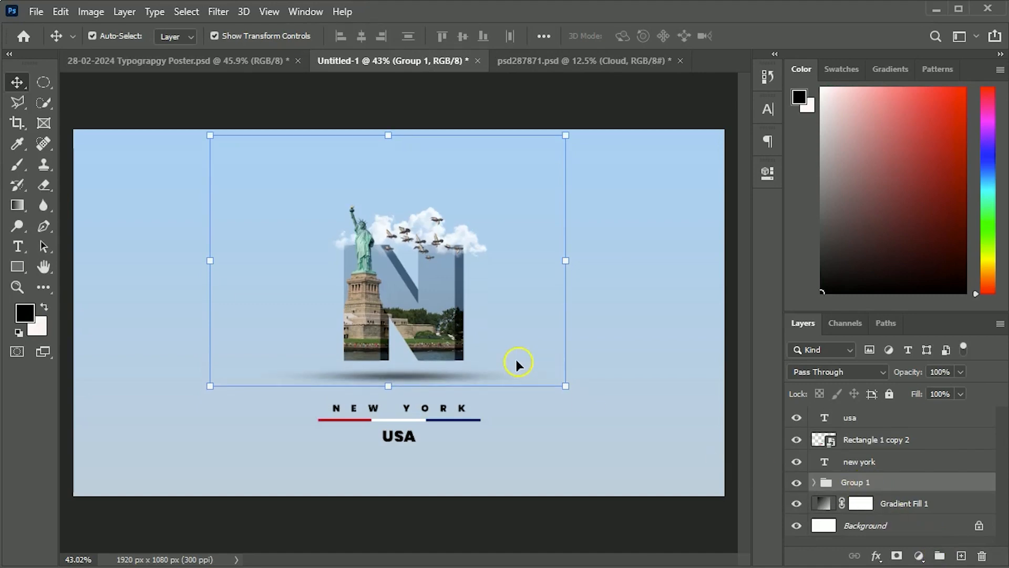
# Scale the N artwork group up proportionally to 117.25% and reposition it centrally above the NEW YORK text
pyautogui.hotkey('ctrl', 't')
pyautogui.moveTo(566, 384); pyautogui.dragTo(606, 403)
pyautogui.moveTo(455, 349)
pyautogui.mouseDown()
pyautogui.moveTo(454, 338)
pyautogui.moveTo(446, 342)
pyautogui.mouseUp()
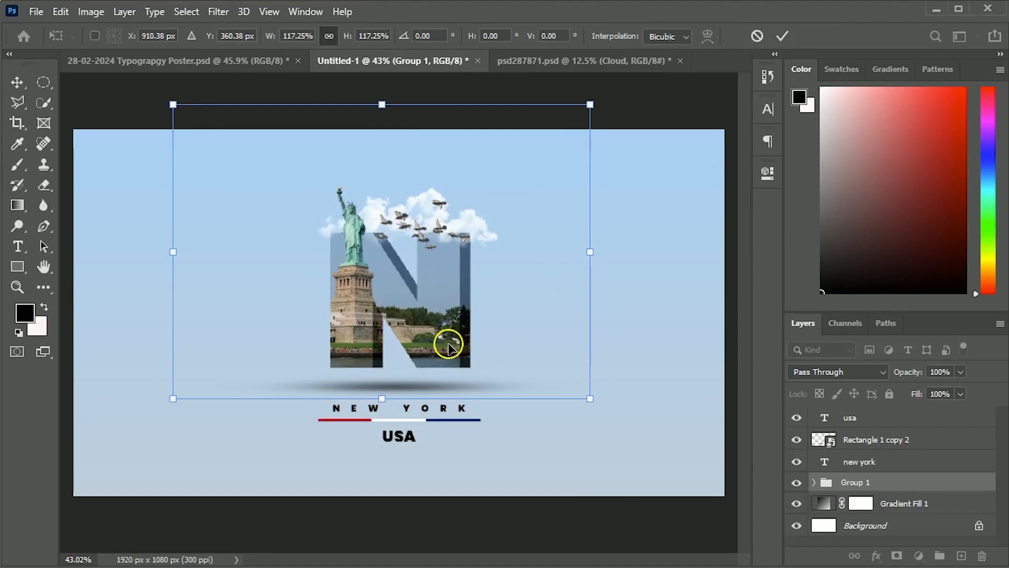
pyautogui.press('Return')
pyautogui.click(462, 512)
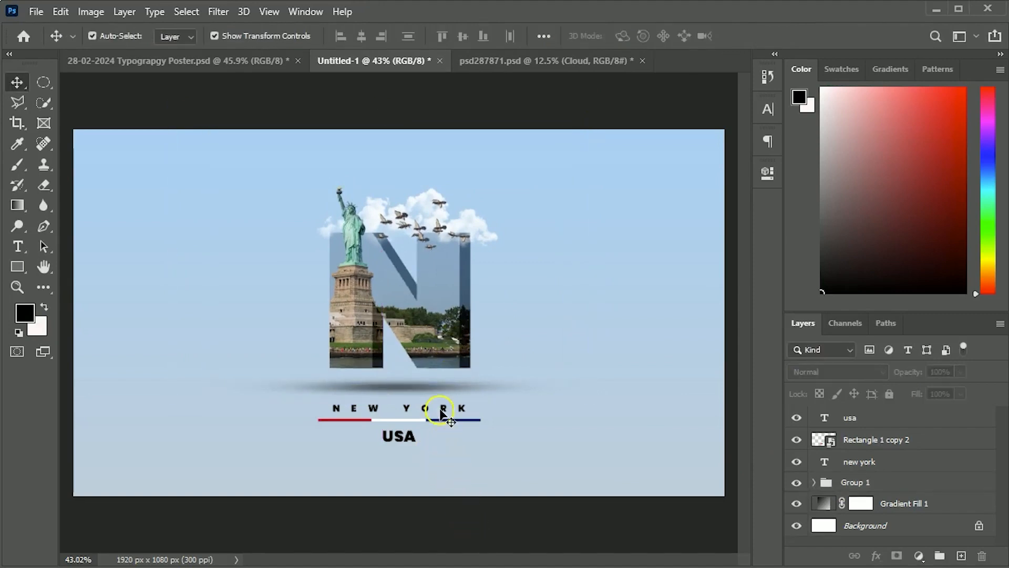
# Move the NEW YORK text, the flag-coloured line and the USA text down together to widen the gap below the shadow
pyautogui.click(441, 409)
pyautogui.keyDown('shift'); pyautogui.click(411, 434); pyautogui.keyUp('shift')
pyautogui.keyDown('shift'); pyautogui.click(414, 420); pyautogui.keyUp('shift')
pyautogui.hotkey('shift', 'Down')
pyautogui.hotkey('shift', 'Down')
pyautogui.hotkey('shift', 'Down')
pyautogui.hotkey('shift', 'Down')
pyautogui.hotkey('shift', 'Down')
pyautogui.hotkey('shift', 'Down')
pyautogui.hotkey('shift', 'Down')
pyautogui.hotkey('shift', 'Down')
pyautogui.hotkey('shift', 'Down')
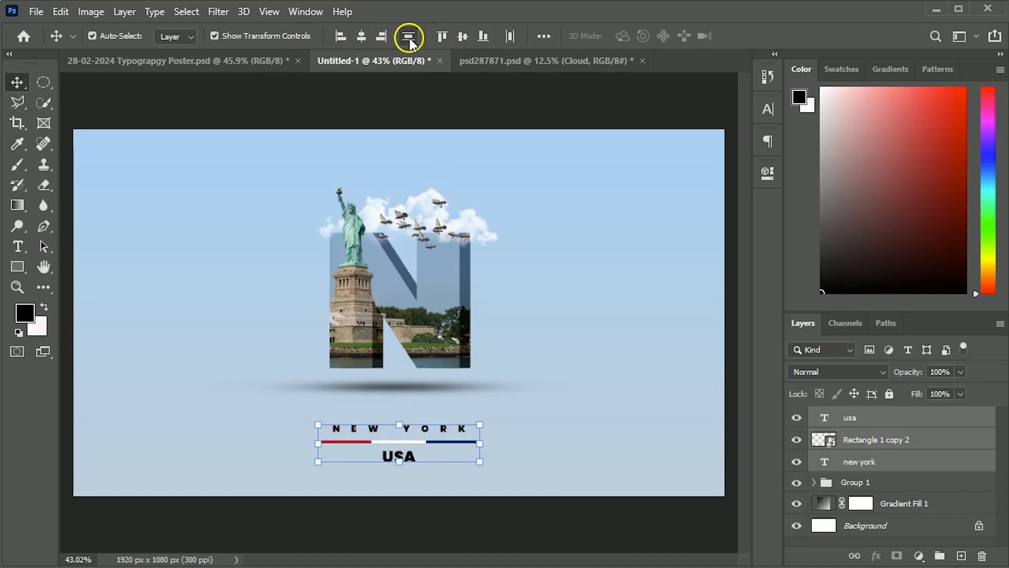
pyautogui.click(421, 108)
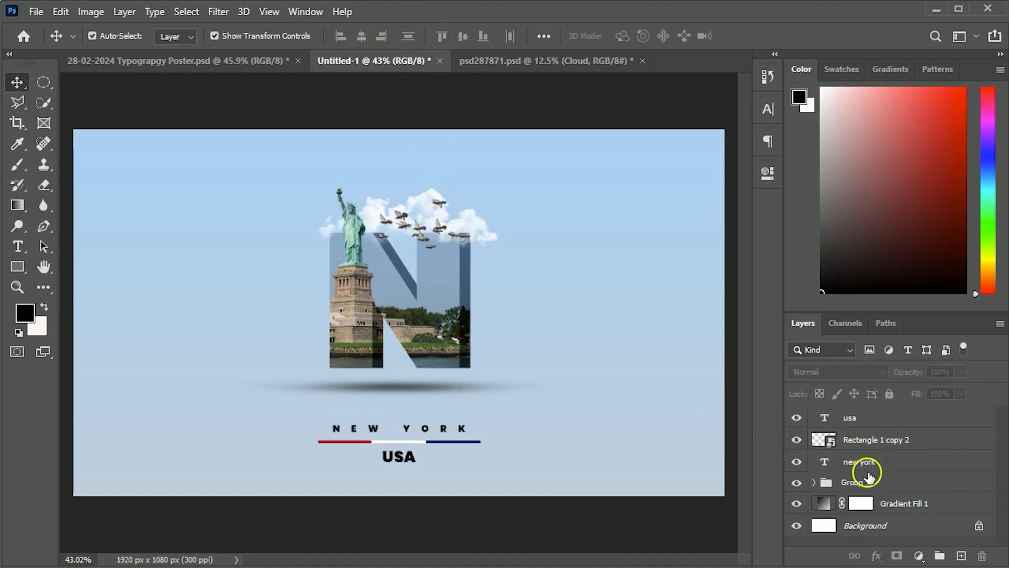
# Lower the N artwork group slightly and scale it down proportionally to about 90.8%
pyautogui.click(867, 478)
pyautogui.hotkey('shift', 'Down')
pyautogui.hotkey('shift', 'Down')
pyautogui.hotkey('shift', 'Down')
pyautogui.hotkey('shift', 'Down')
pyautogui.hotkey('shift', 'Down')
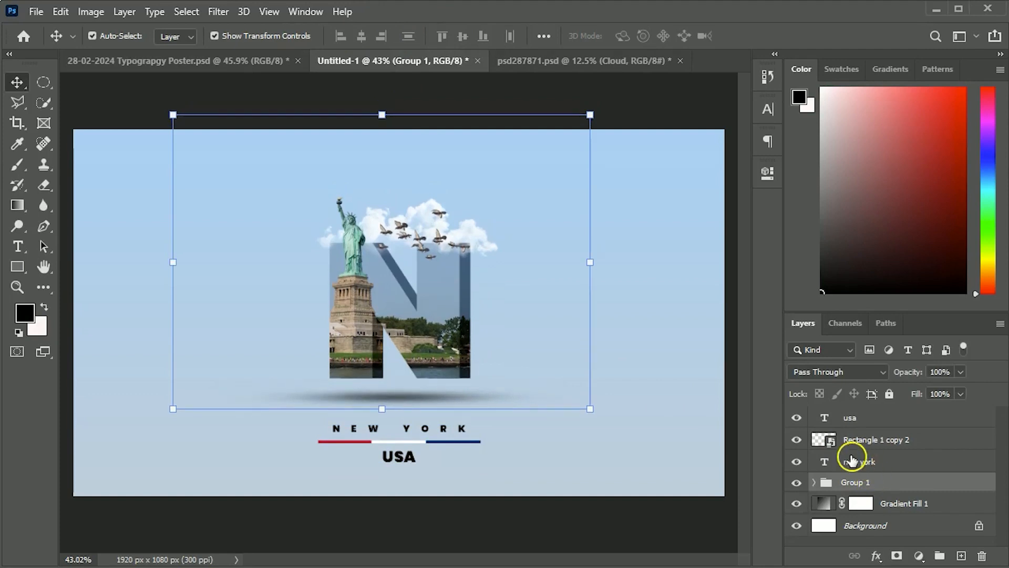
pyautogui.moveTo(584, 398); pyautogui.dragTo(570, 395)
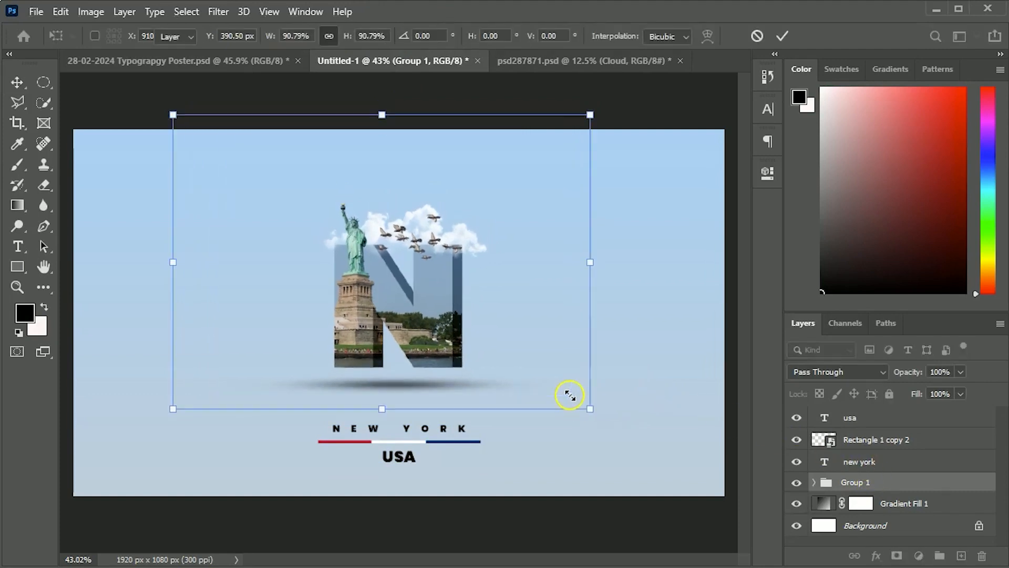
pyautogui.click(537, 521)
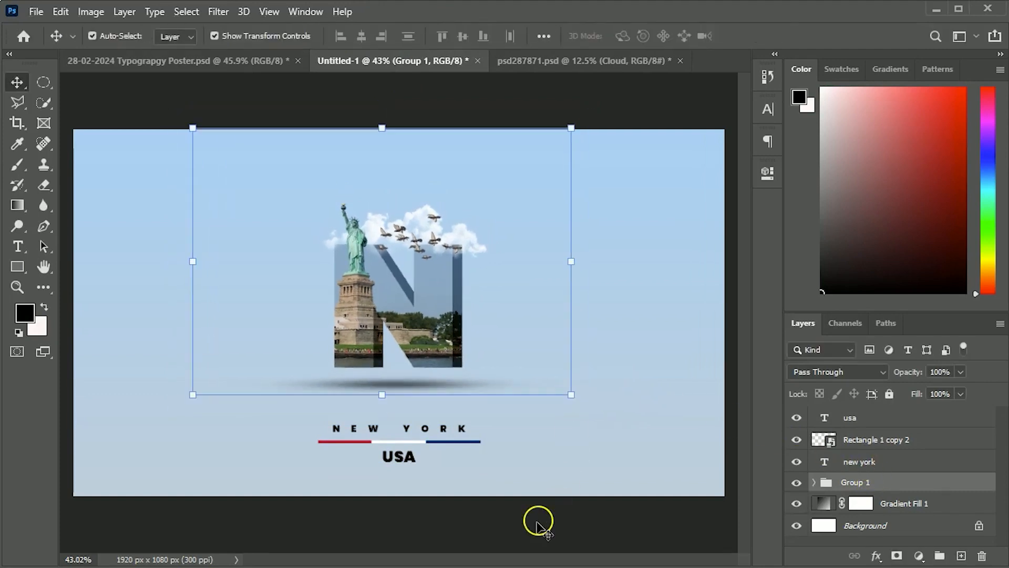
# Move the Shadow layer slightly closer to the N and centre it horizontally on the canvas
pyautogui.click(429, 383)
pyautogui.click(467, 514)
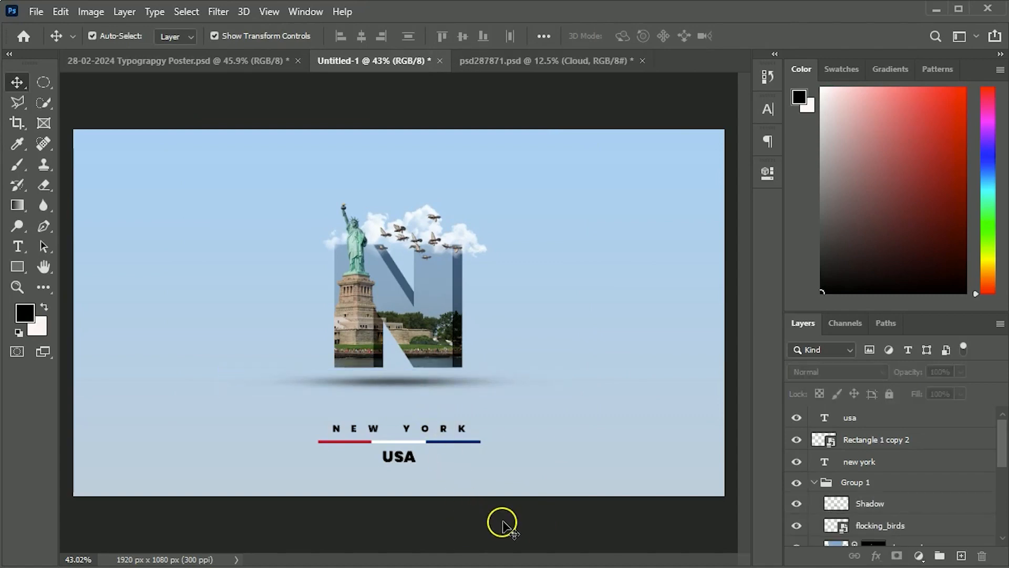
pyautogui.click(402, 389)
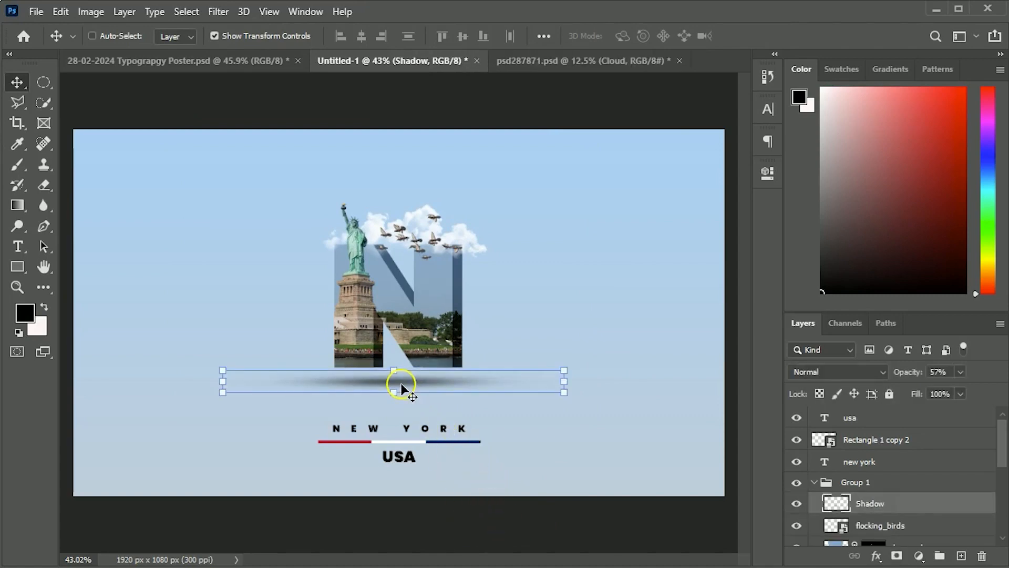
pyautogui.hotkey('ctrl', 'a')
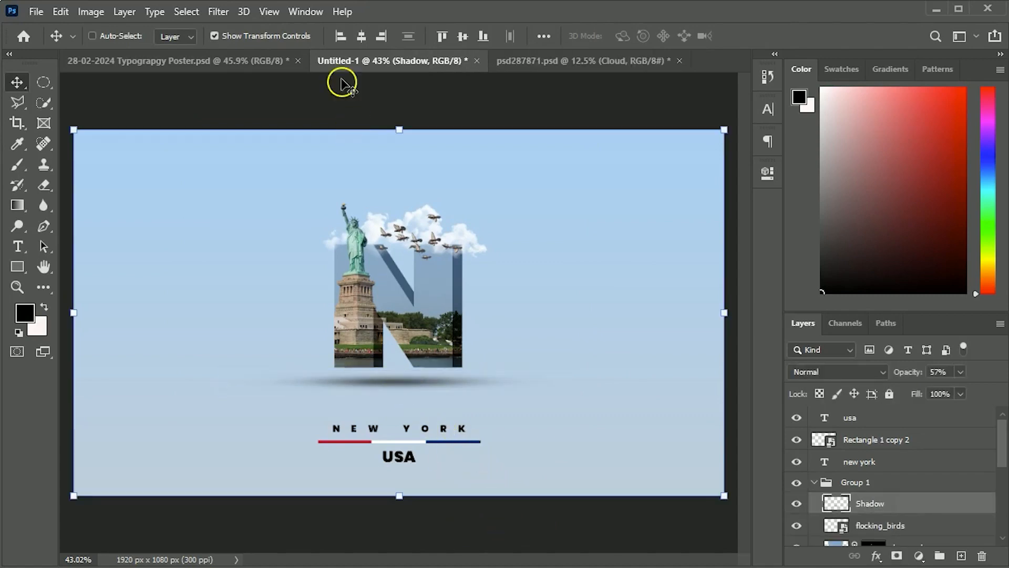
pyautogui.click(362, 36)
pyautogui.click(466, 531)
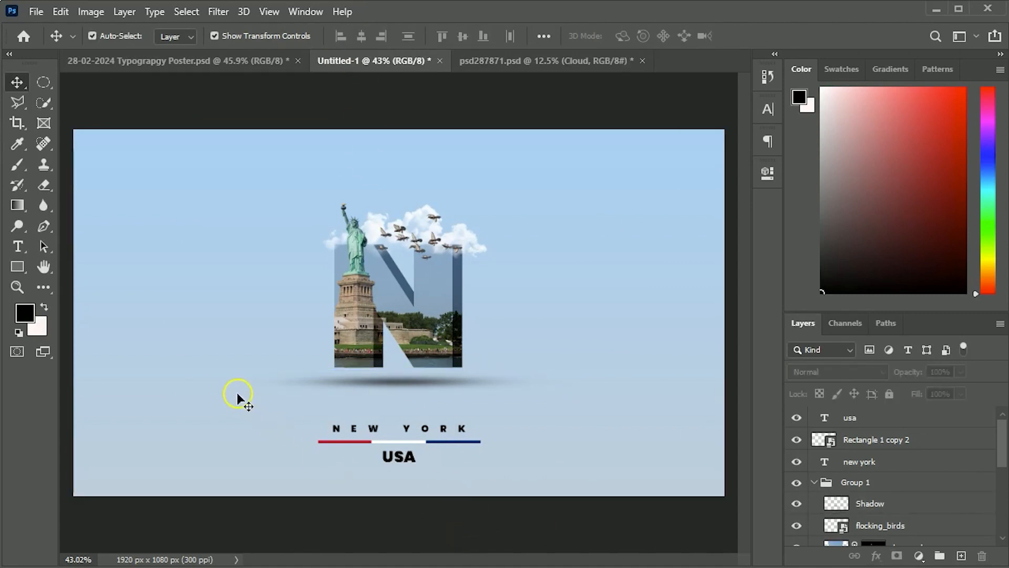
pyautogui.scroll(2, 238, 398)
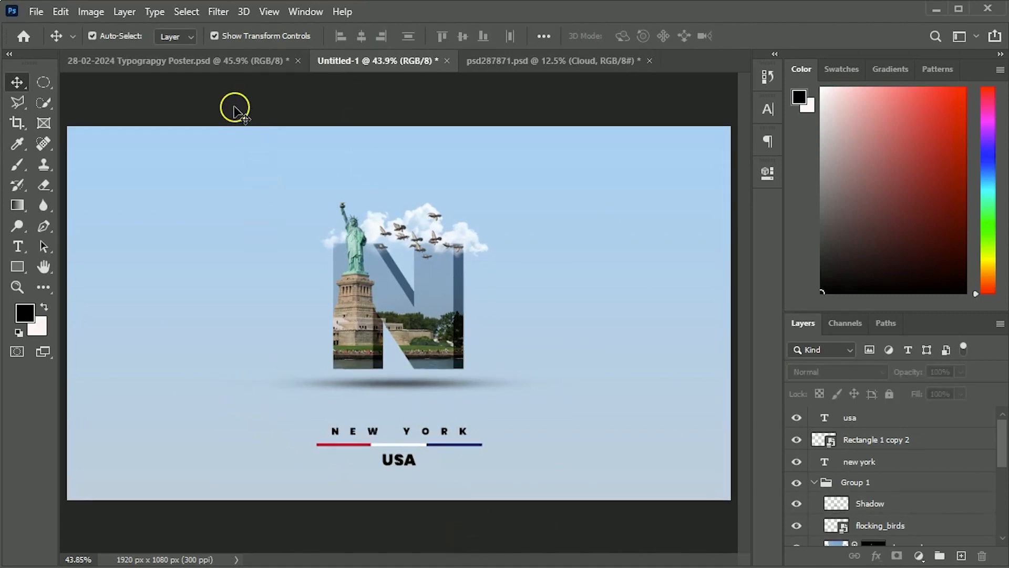